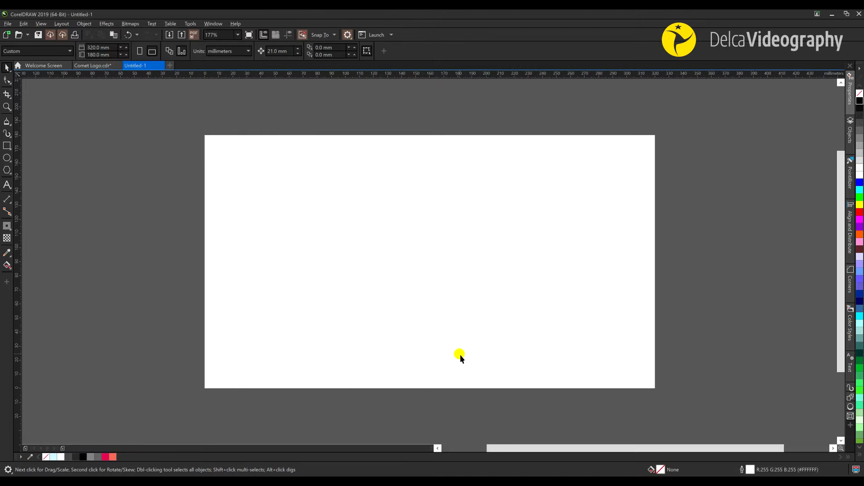
- Set the horizontal and vertical duplicate offsets to 0 mm
double_click(321, 49)
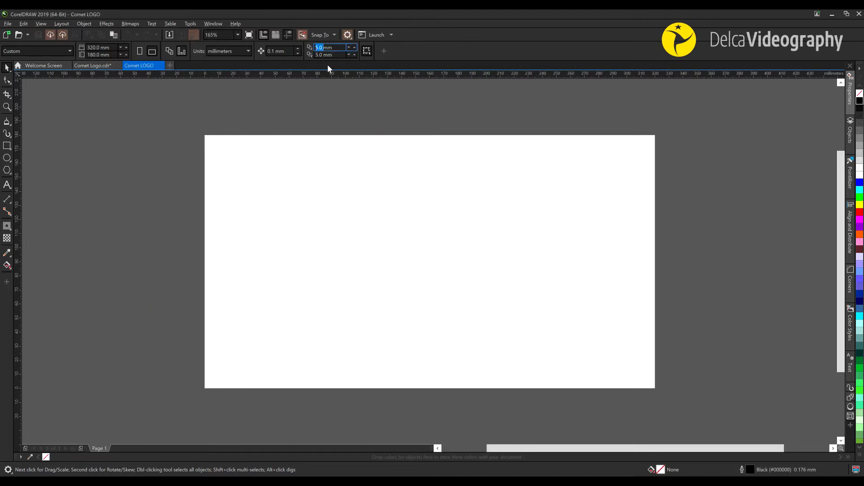
type("0")
key("Tab")
type("0")
- Turn on snapping to guidelines
left_click(331, 40)
left_click(315, 73)
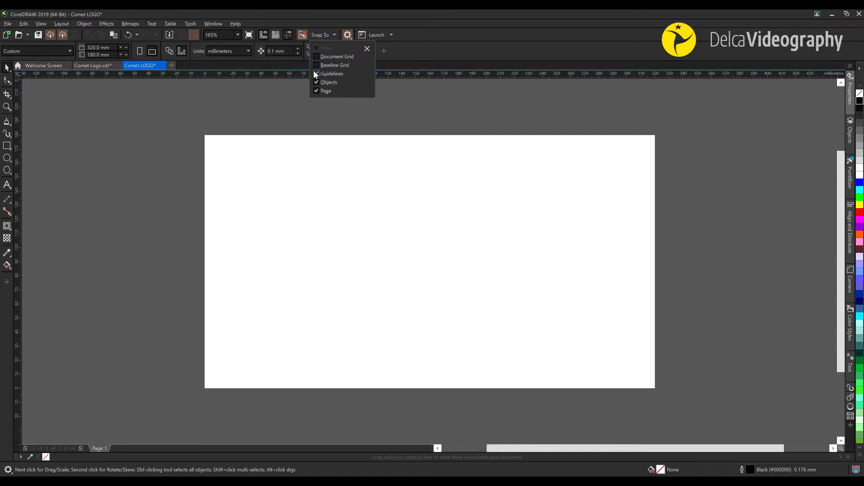
left_click(272, 86)
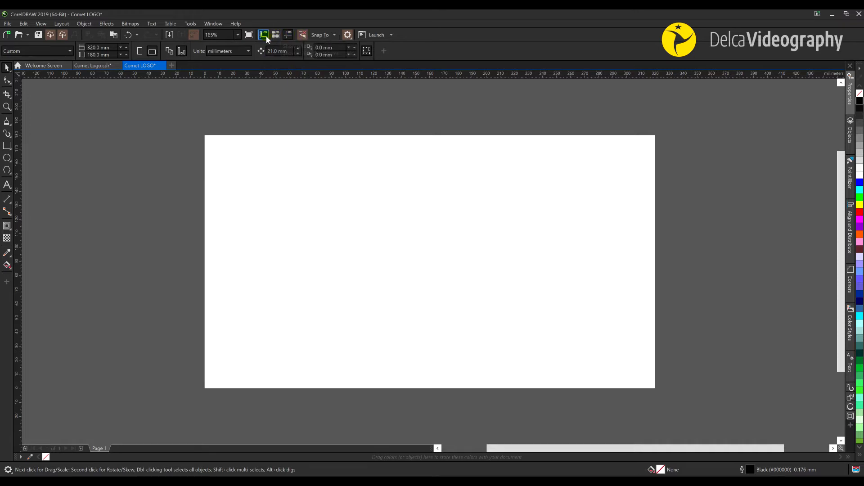
- Draw a circle from the page centre and set its width to 60 mm
left_click(7, 158)
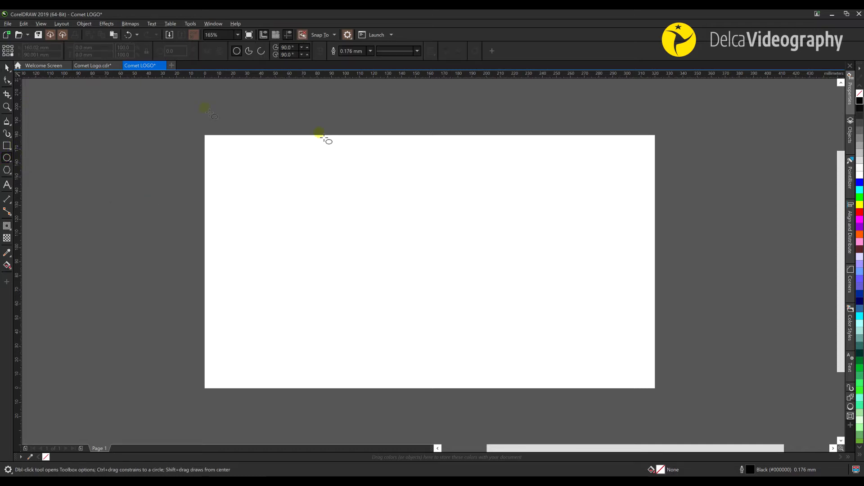
left_click_drag(430, 261, 461, 275)
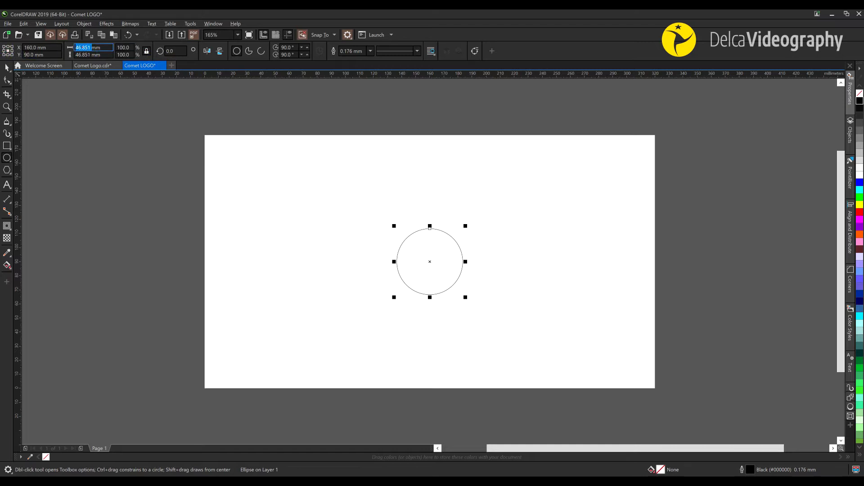
type("60")
key("Return")
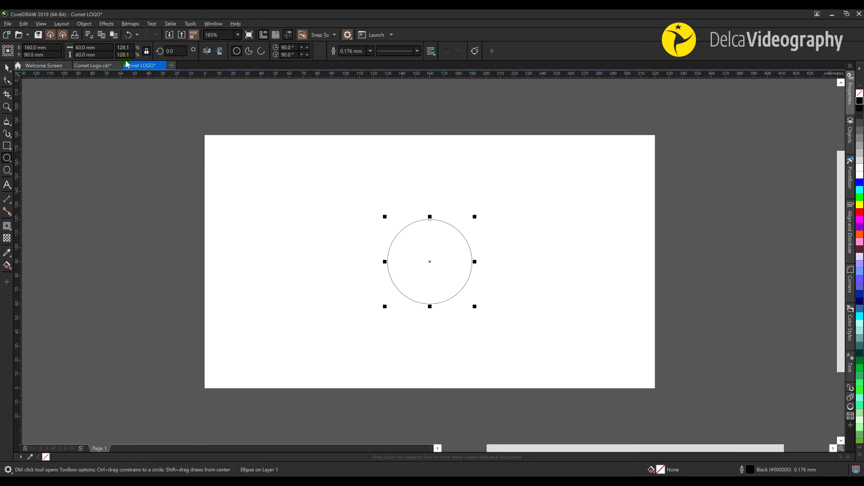
left_click(9, 227)
- Add a 12 mm inward contour to the circle
left_click(44, 235)
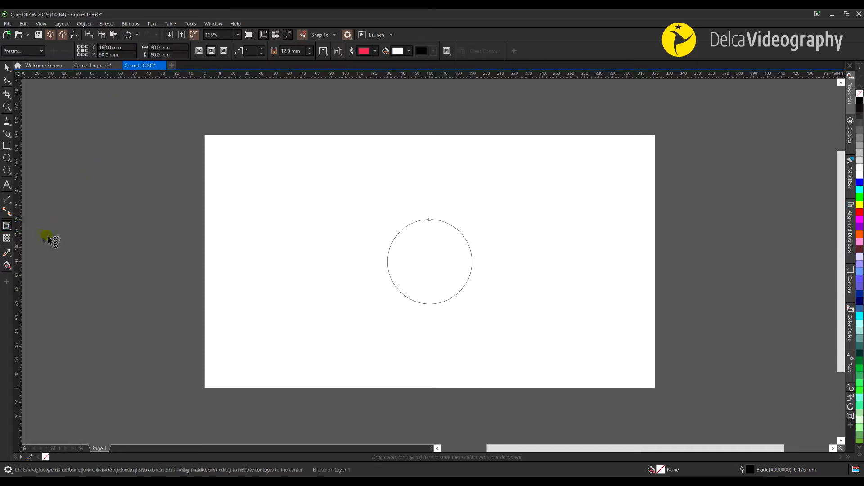
left_click_drag(408, 243, 413, 249)
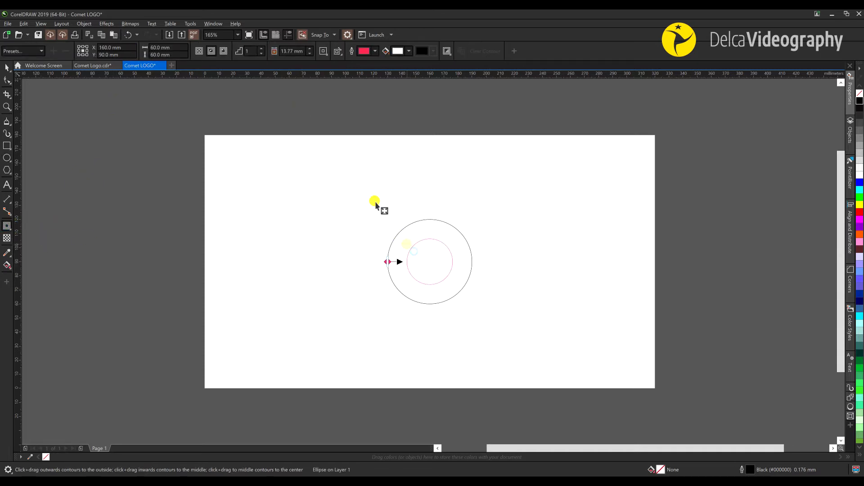
key("Return")
- Break the contour apart into a separate inner circle with a black outline
left_click(434, 241)
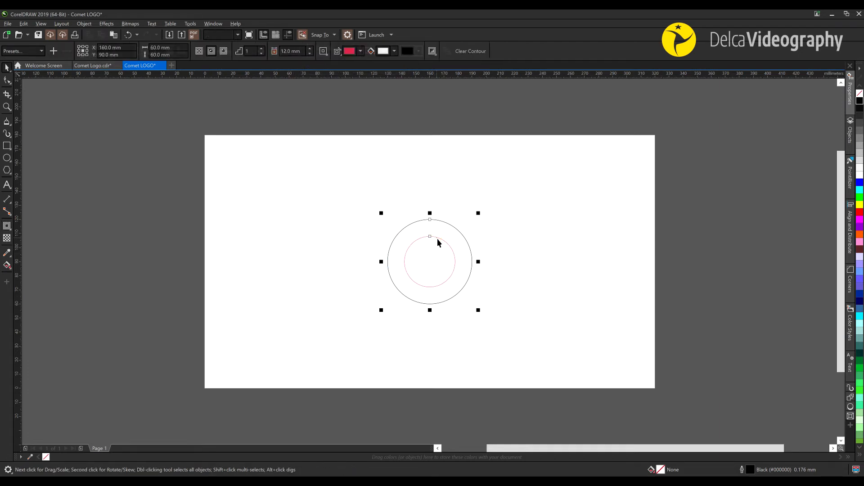
right_click(437, 239)
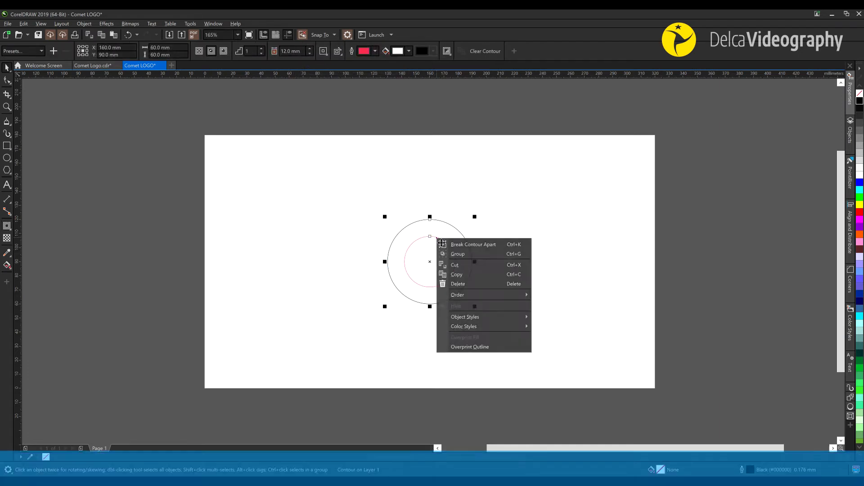
left_click(478, 246)
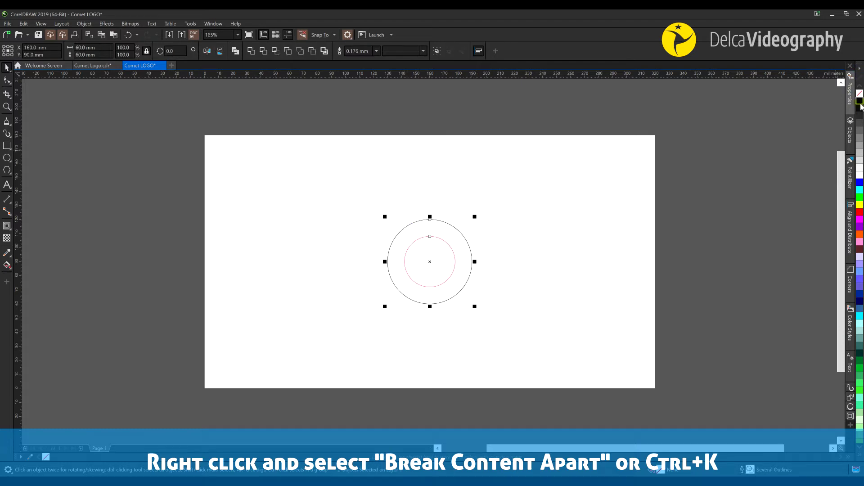
right_click(859, 101)
left_click(490, 309)
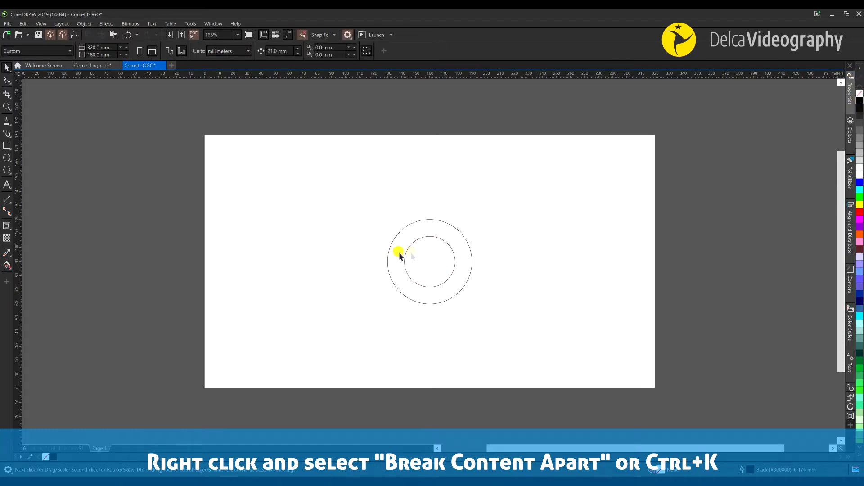
- Place a horizontal guideline at 111 mm and a vertical guideline at 160 mm through the circles' centre
scroll(424, 253, "up", 2)
left_click_drag(425, 253, 397, 248)
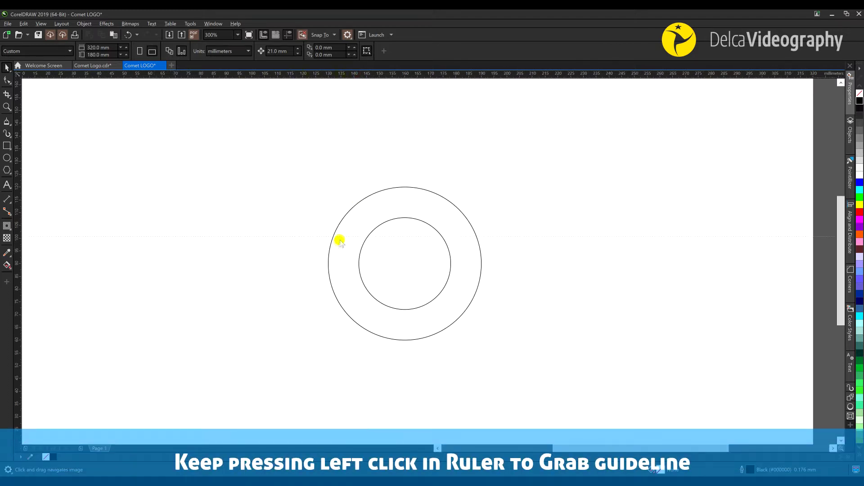
left_click_drag(328, 264, 328, 264)
left_click(309, 264)
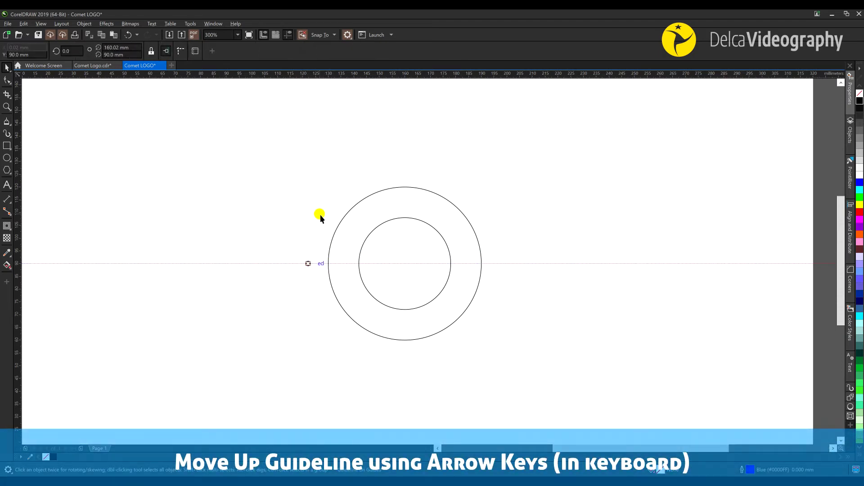
left_click(333, 182)
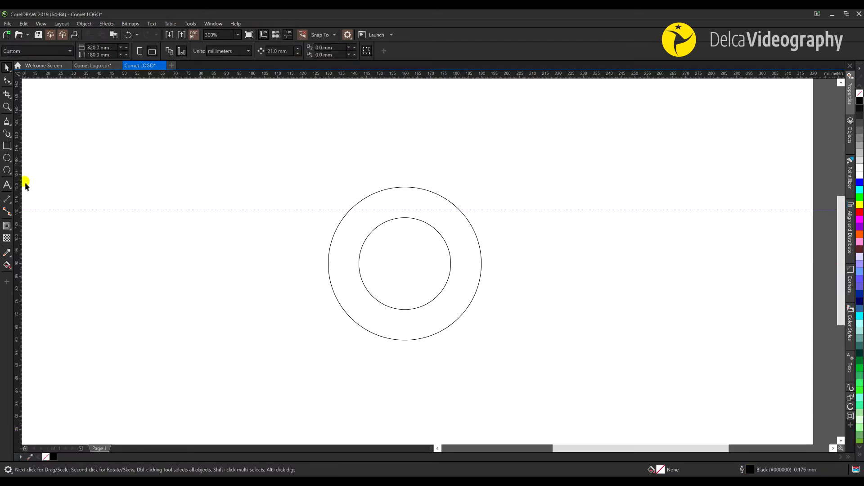
left_click_drag(391, 187, 405, 187)
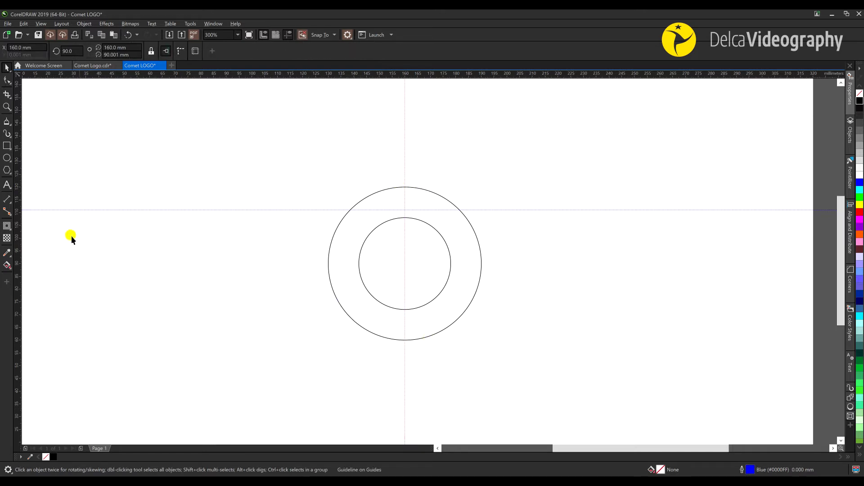
- Draw a 12.5 × 55 mm rectangle rising from the circles' centre along the vertical guide
left_click(8, 147)
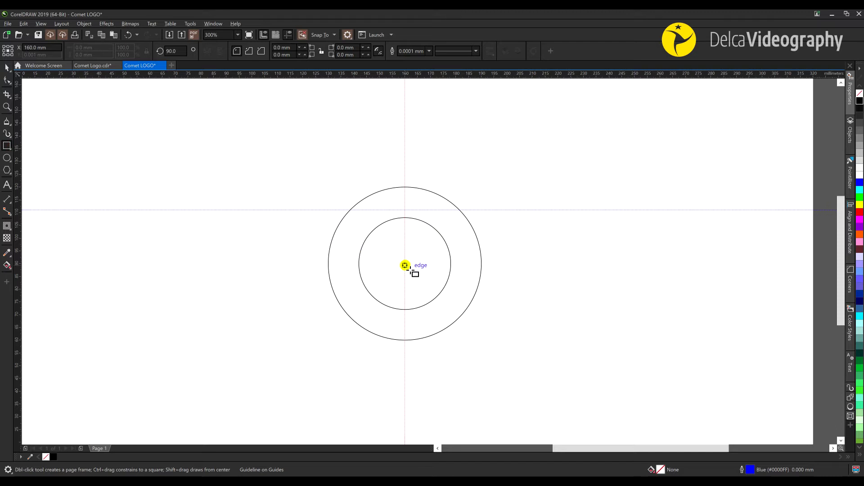
left_click_drag(405, 263, 358, 121)
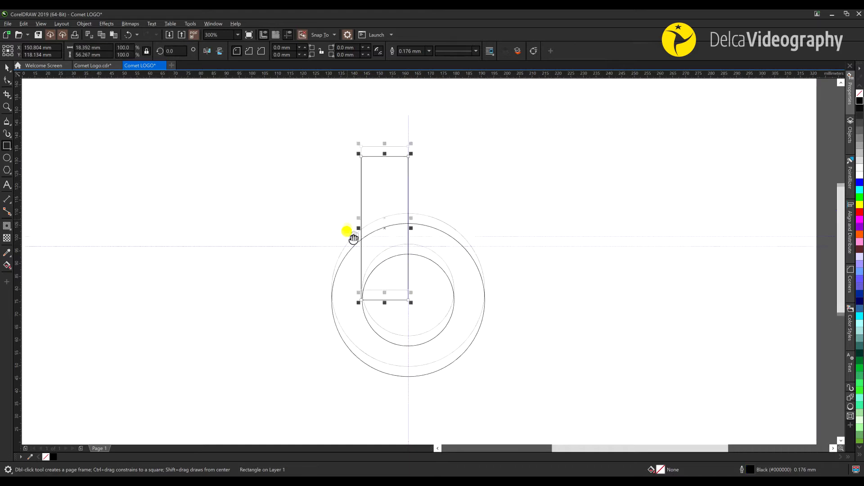
left_click_drag(354, 238, 352, 252)
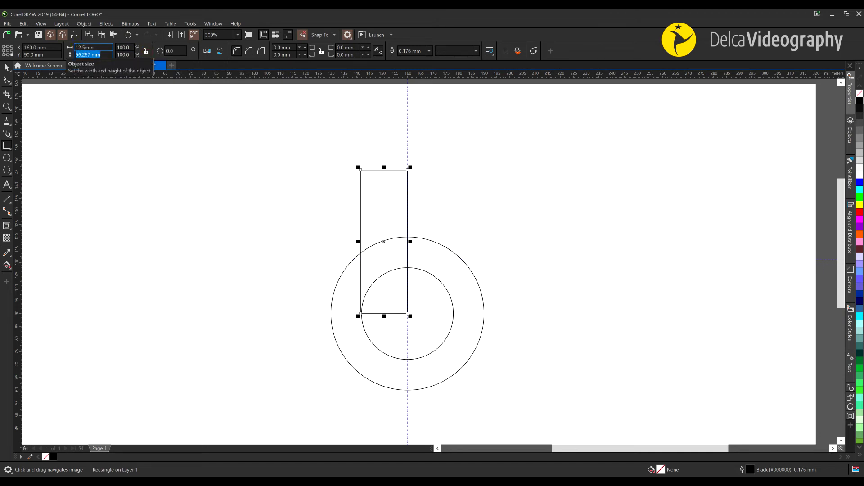
key("Return")
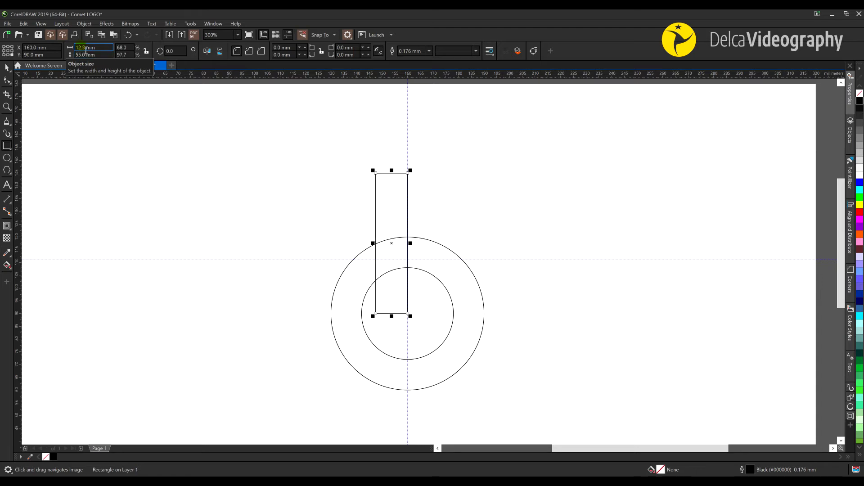
key("Escape")
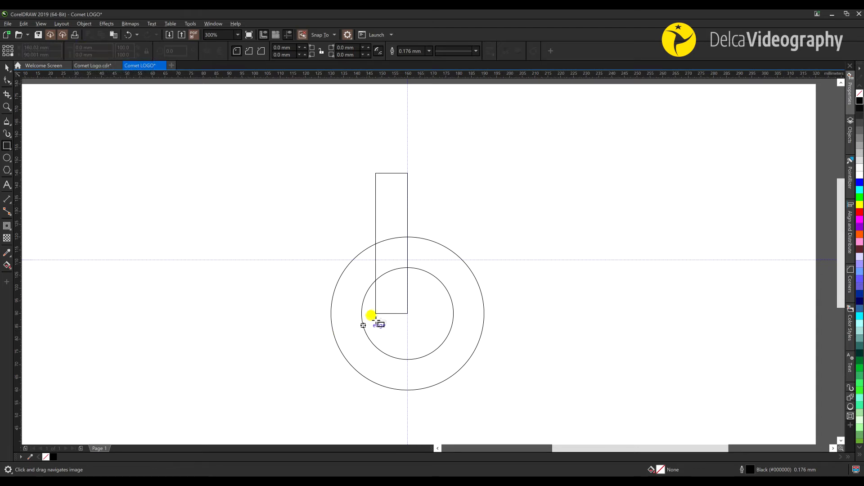
- Draw a three-node polyline from the outer circle up to the rectangle's corner and down to the inner circle
left_click(7, 121)
left_click(35, 169)
left_click(356, 262)
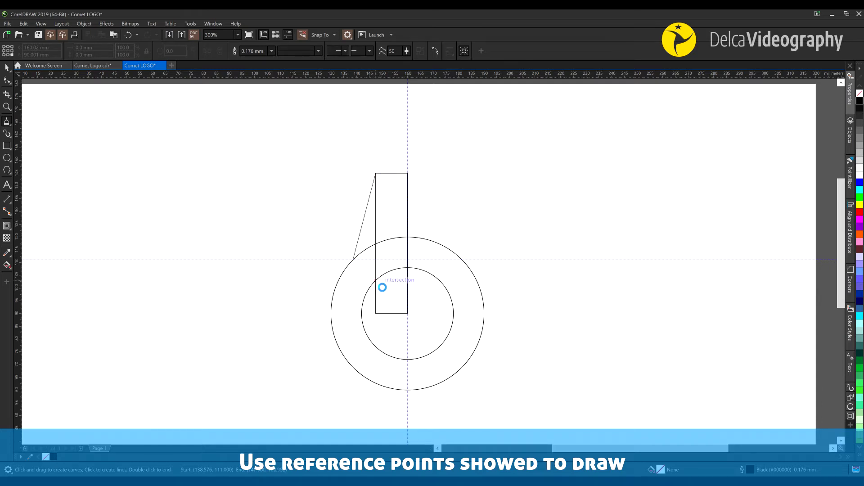
double_click(382, 287)
- Delete the rectangle and select all three nodes of the new line
key("space")
left_click(392, 315)
key("Delete")
left_click(7, 81)
left_click_drag(347, 142, 388, 189)
left_click_drag(387, 279, 398, 306)
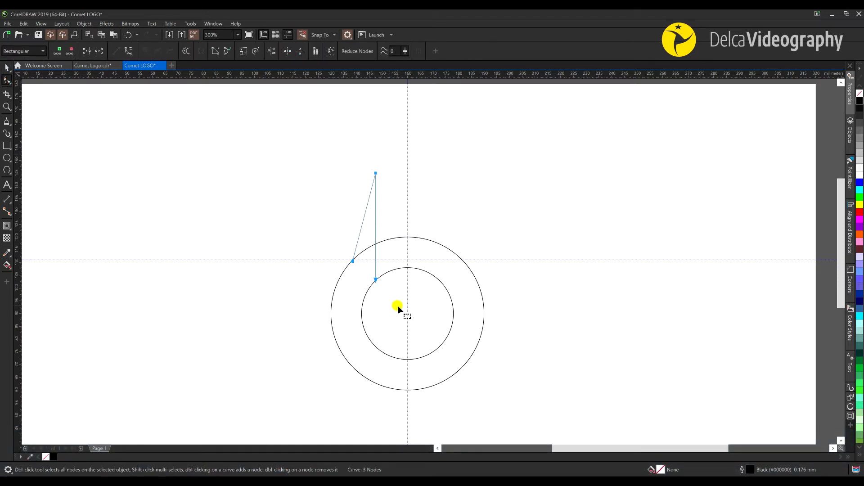
- Convert the line's segments to curves and bend the right side outward
left_click(129, 52)
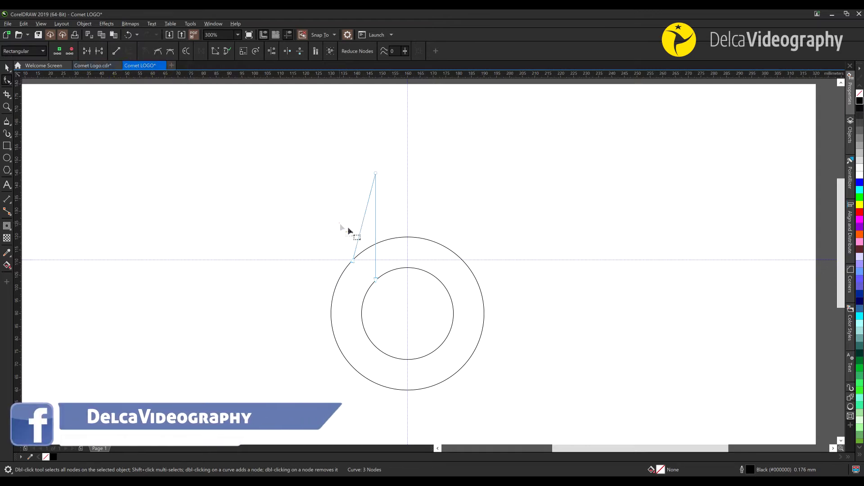
left_click(393, 224)
key("z")
mouse_move(291, 147)
left_mouse_down()
mouse_move(457, 369)
mouse_move(525, 414)
mouse_move(519, 404)
left_mouse_up()
key("F10")
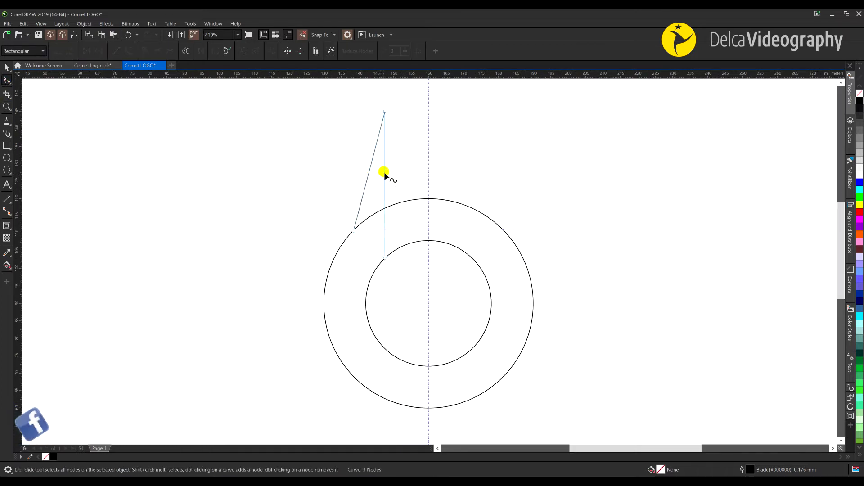
left_click_drag(386, 173, 409, 172)
left_click(385, 257)
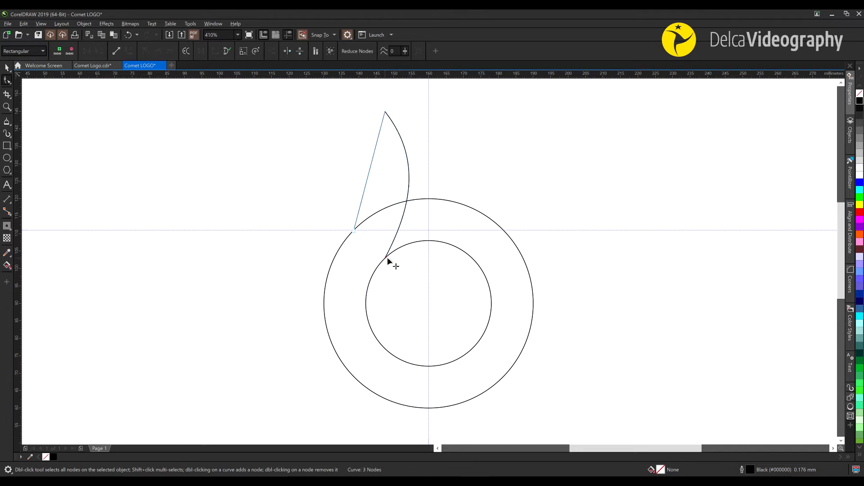
left_click_drag(413, 212, 415, 229)
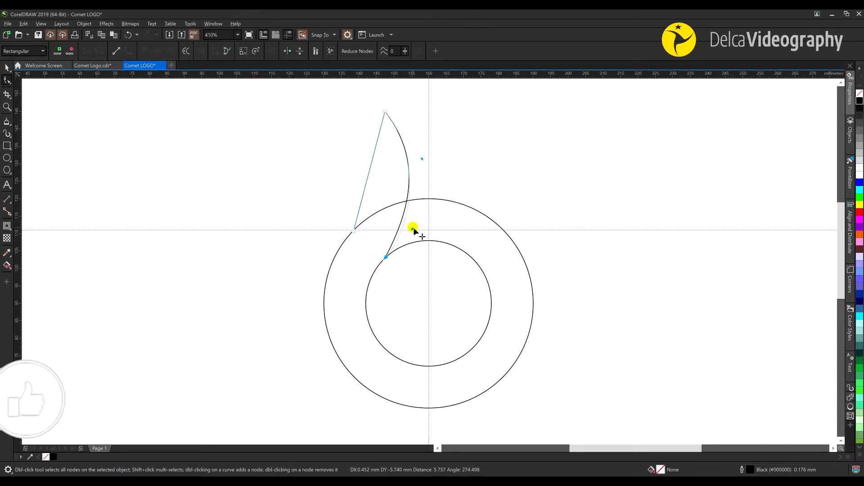
- Curve the left side and refine both curves into a slender pointed horn tip
left_click(352, 231)
left_click_drag(369, 174, 400, 148)
left_click(385, 111)
left_click_drag(386, 195, 390, 201)
left_click(388, 255)
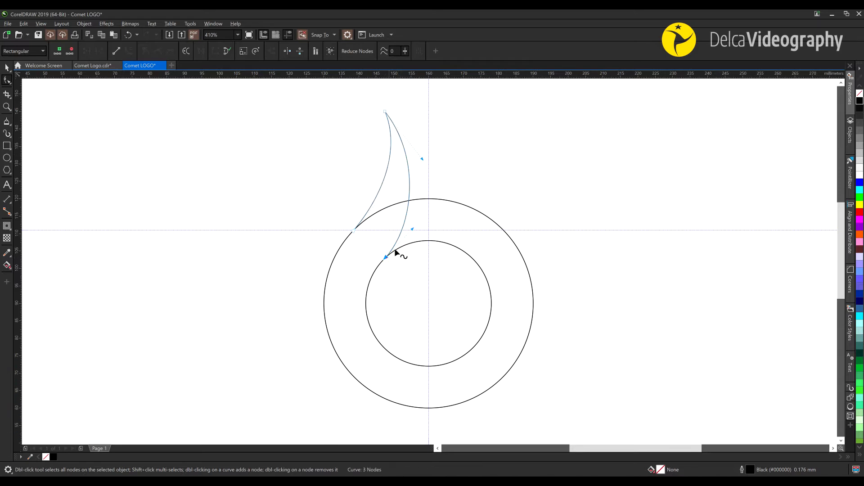
left_click_drag(412, 230, 418, 220)
left_click(422, 159)
left_click_drag(421, 159, 403, 141)
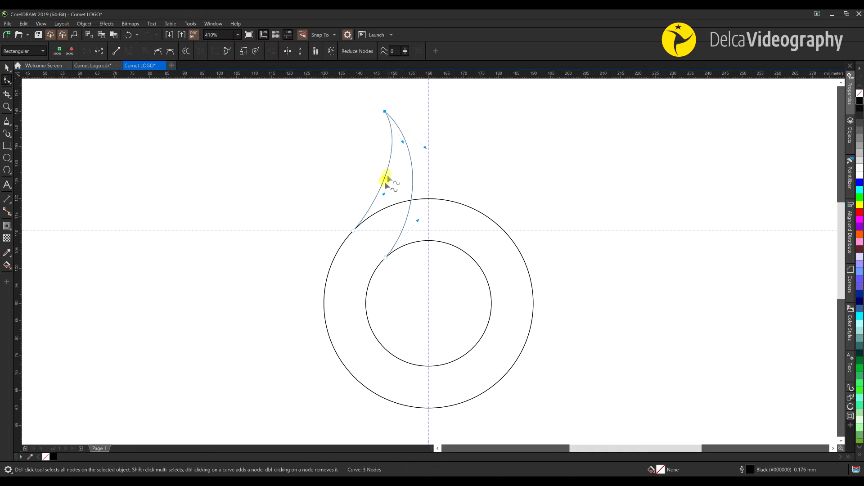
- Duplicate the flame horn in place, with transforms anchored at its top centre
key("space")
left_click(423, 130)
scroll(371, 238, "up", 2)
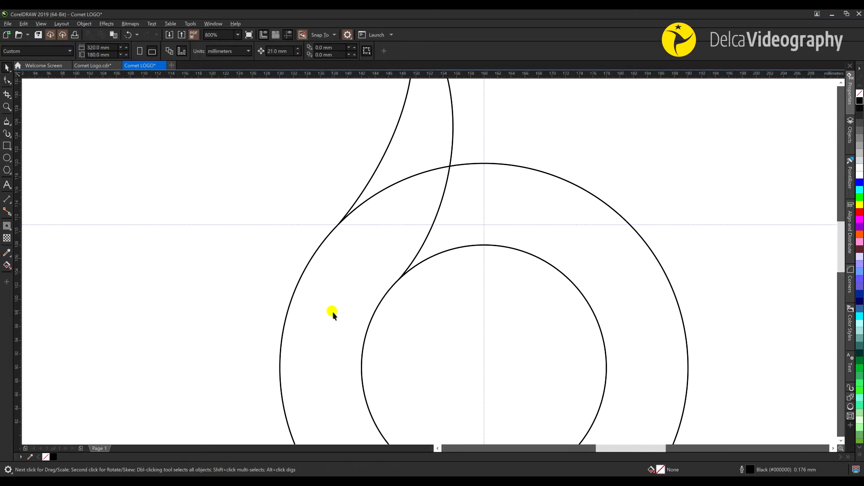
scroll(366, 290, "down", 3)
scroll(390, 295, "up", 1)
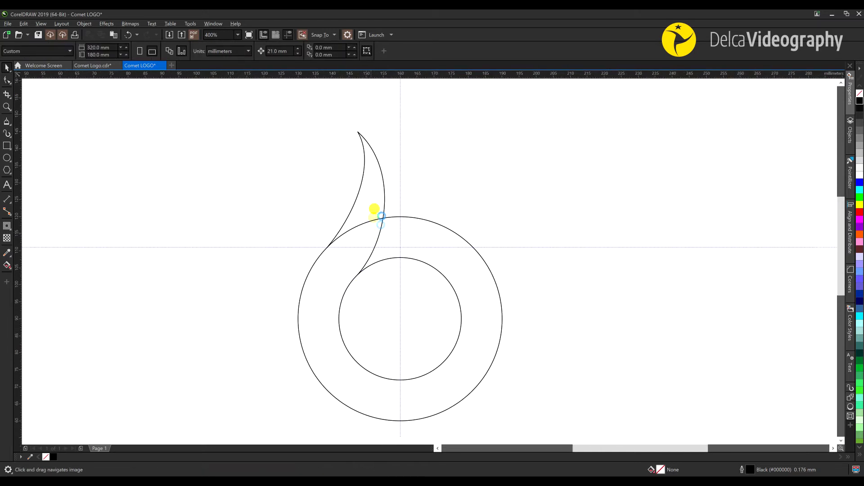
left_click(385, 177)
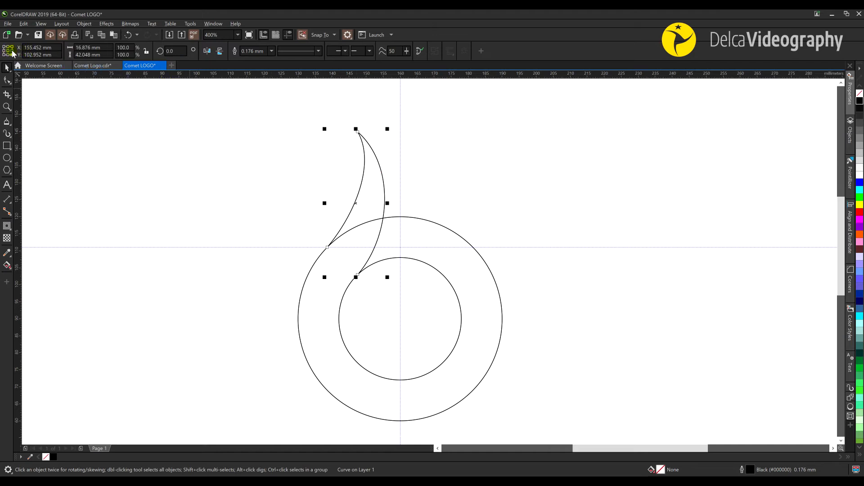
left_click(8, 47)
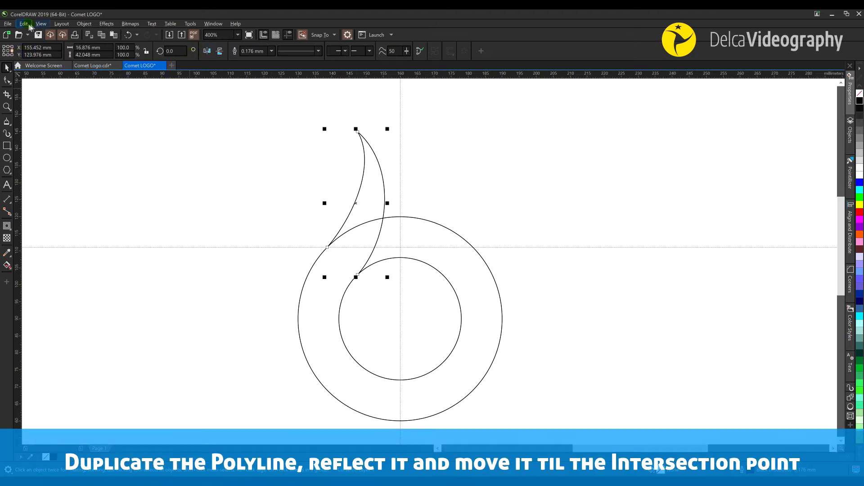
left_click(29, 25)
left_click(34, 111)
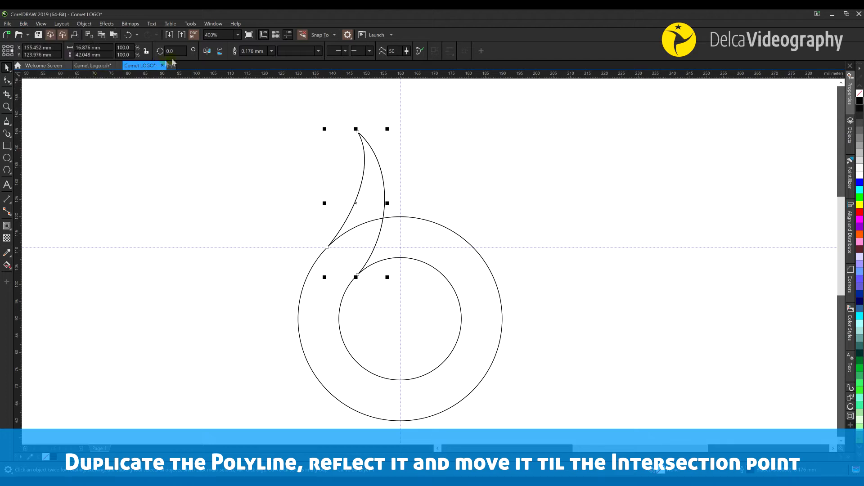
- Mirror the copy horizontally and snap it to the ring's right-hand circle intersection
left_click(206, 52)
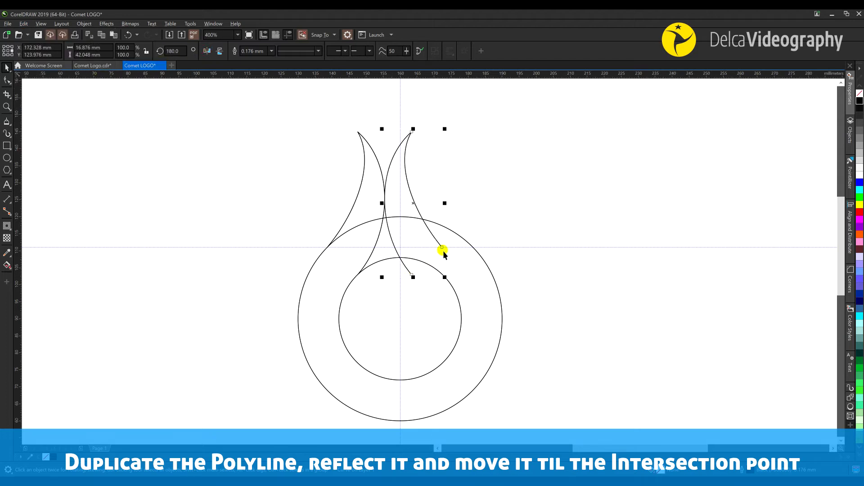
left_click_drag(442, 248, 473, 247)
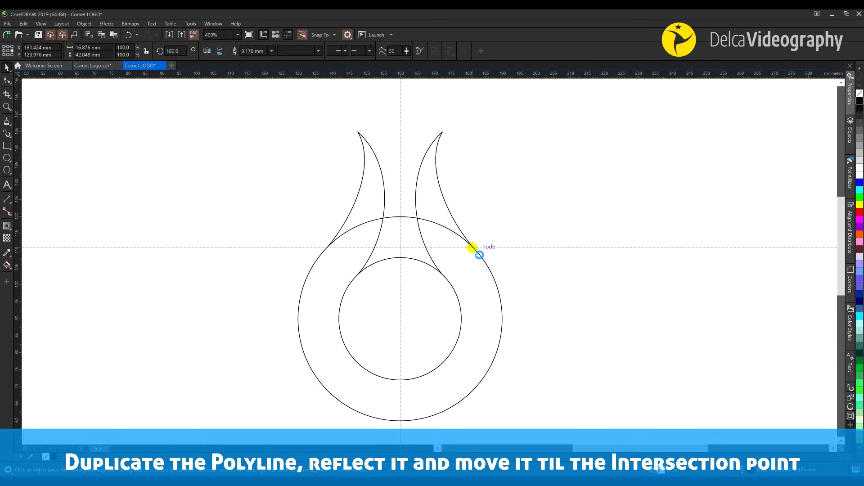
left_click(485, 203)
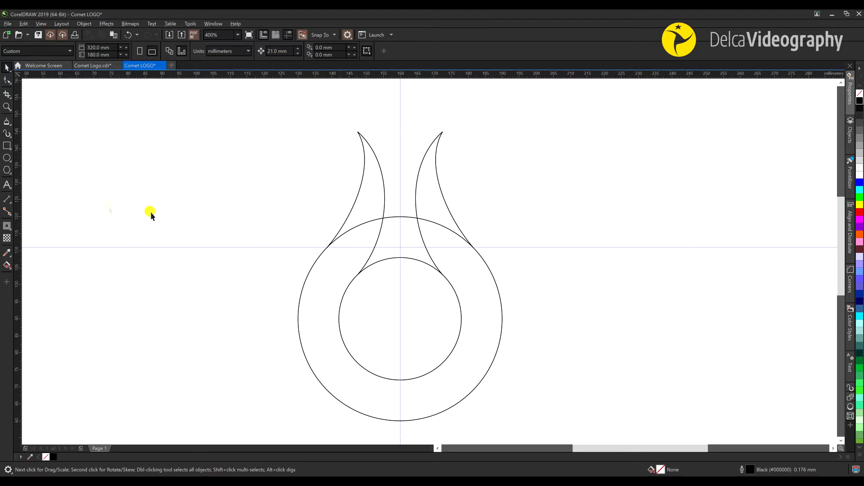
- Smart Fill the left horn, ring and right horn regions
left_click(8, 267)
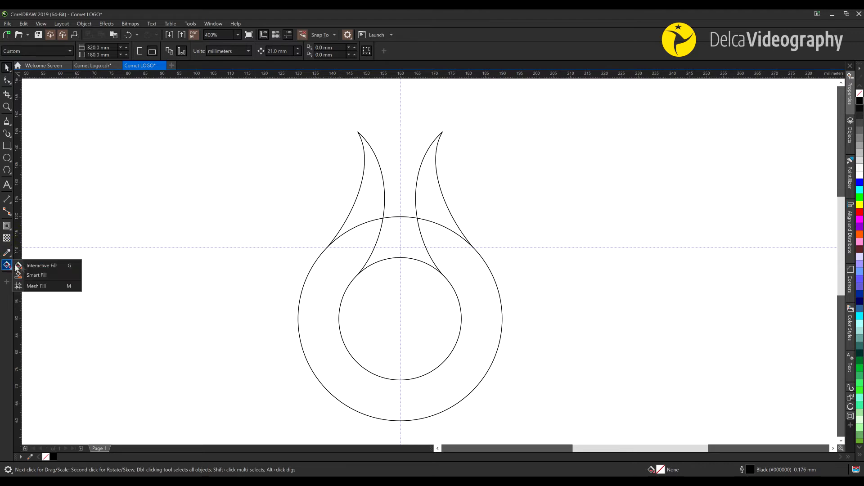
left_click(40, 277)
left_click(366, 209)
left_click(366, 243)
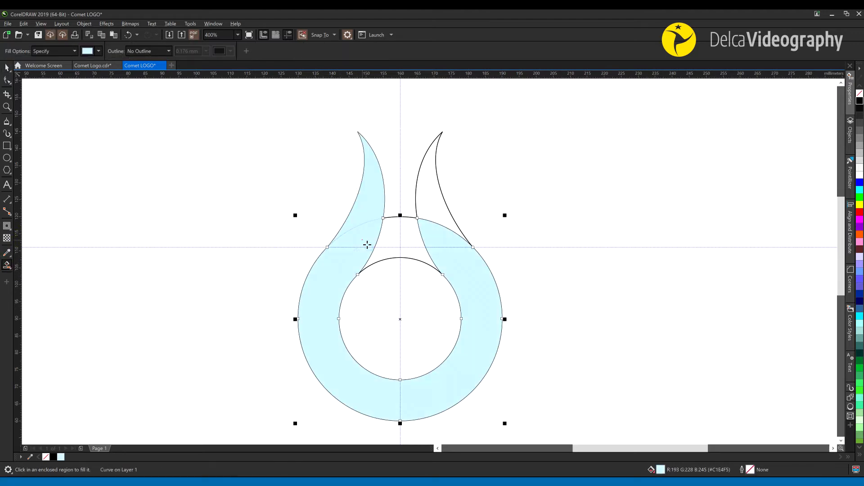
left_click(445, 212)
- Create a single boundary outline around the filled pieces and move it beside the original
key("space")
left_click(478, 313, "shift")
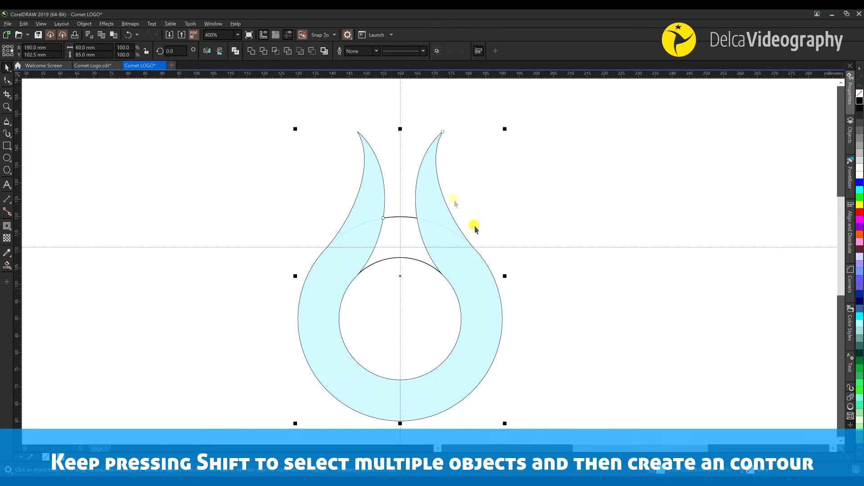
left_click(324, 50)
scroll(317, 246, "down", 2)
left_click_drag(360, 266, 474, 271)
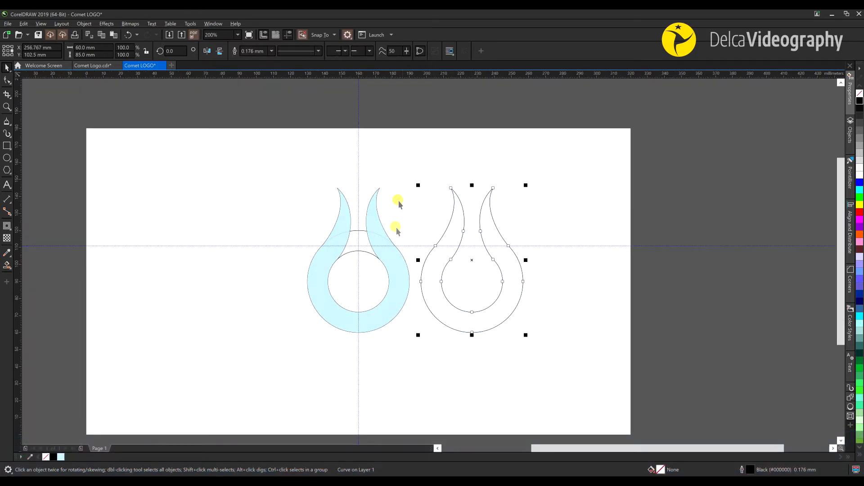
left_click(6, 80)
scroll(458, 261, "up", 2)
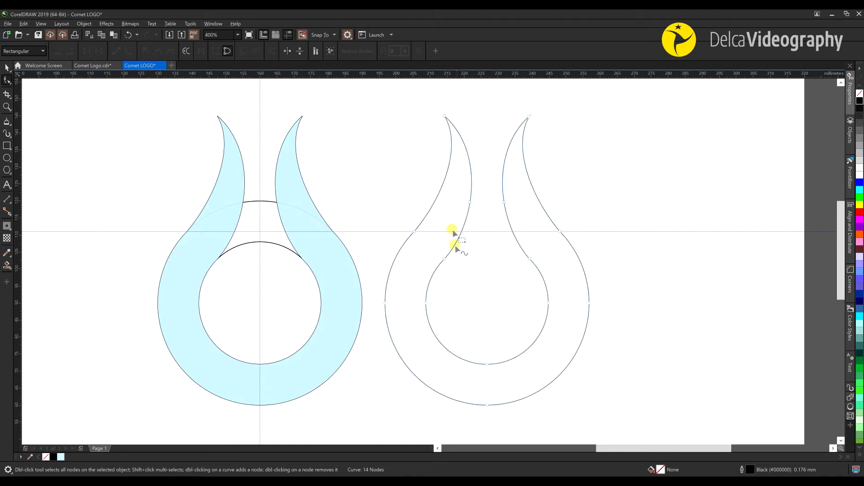
- Delete the light-blue filled original shape
key("space")
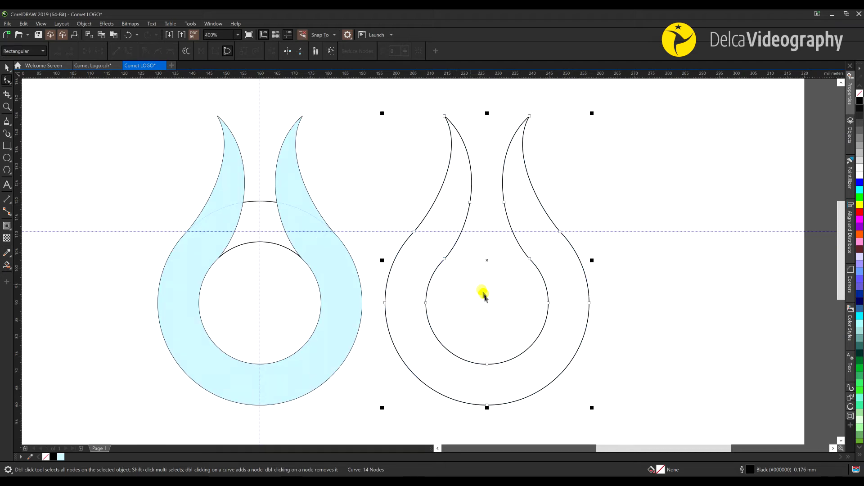
left_click(493, 299)
scroll(496, 303, "down", 2)
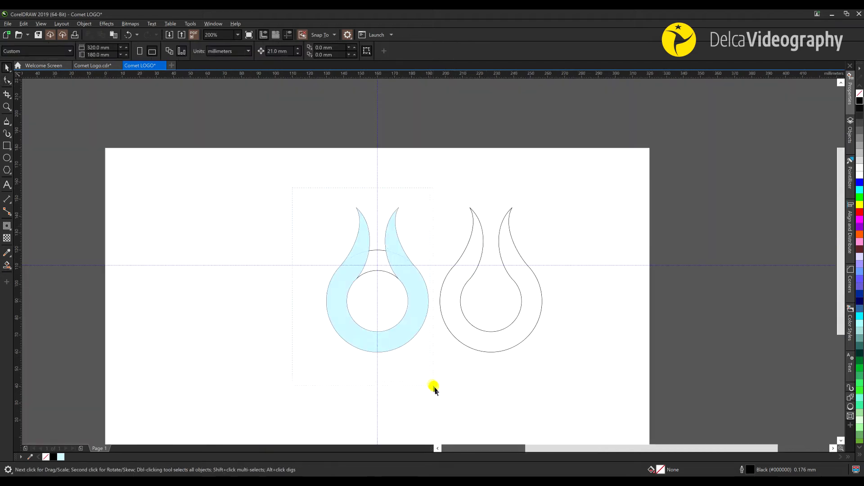
key("Delete")
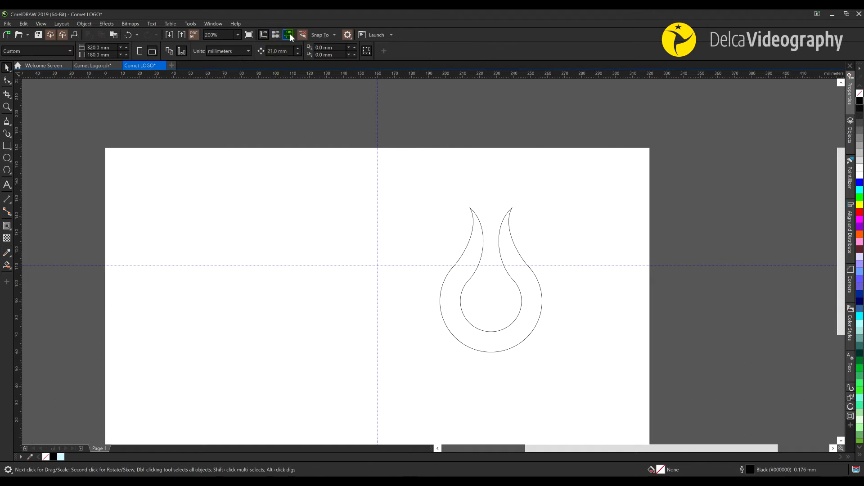
- Scale the comet outline to 140% and centre it at X 160 mm, Y 90 mm
left_click_drag(482, 242, 369, 255)
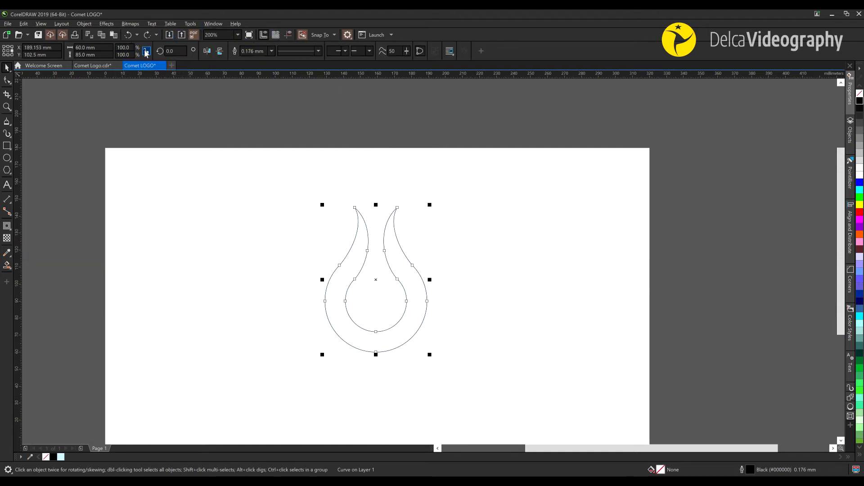
type("140")
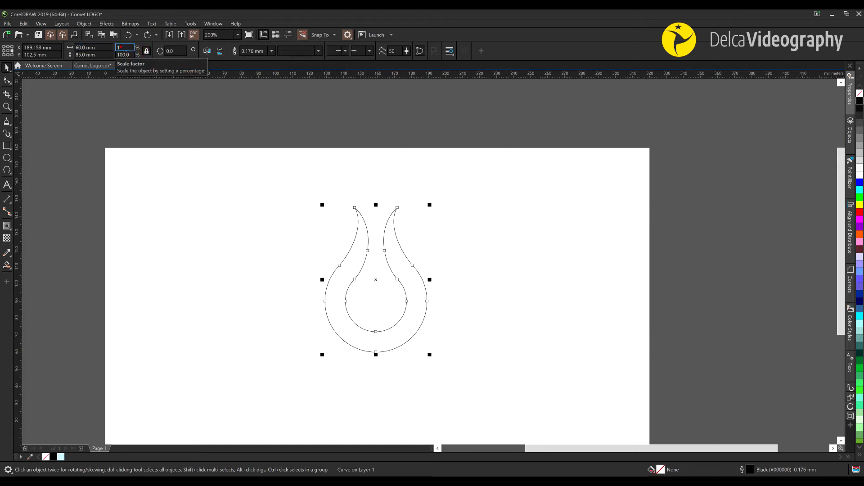
key("Return")
left_click_drag(404, 377, 411, 361)
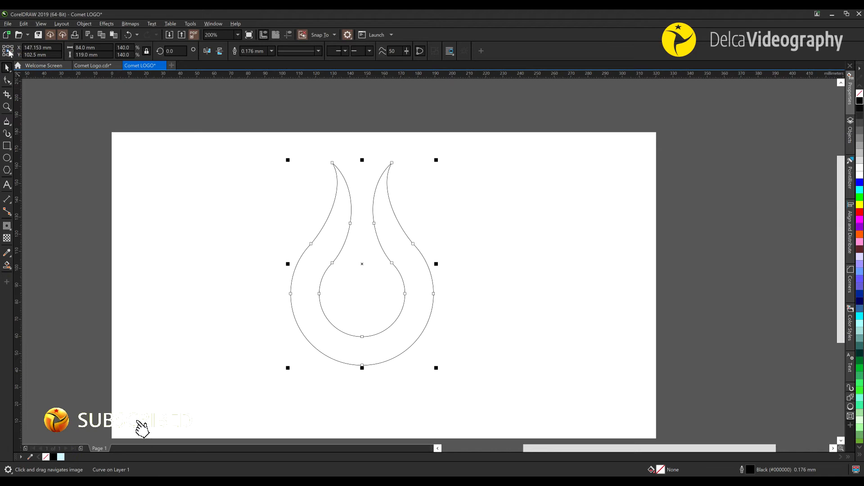
left_click_drag(382, 257, 414, 264)
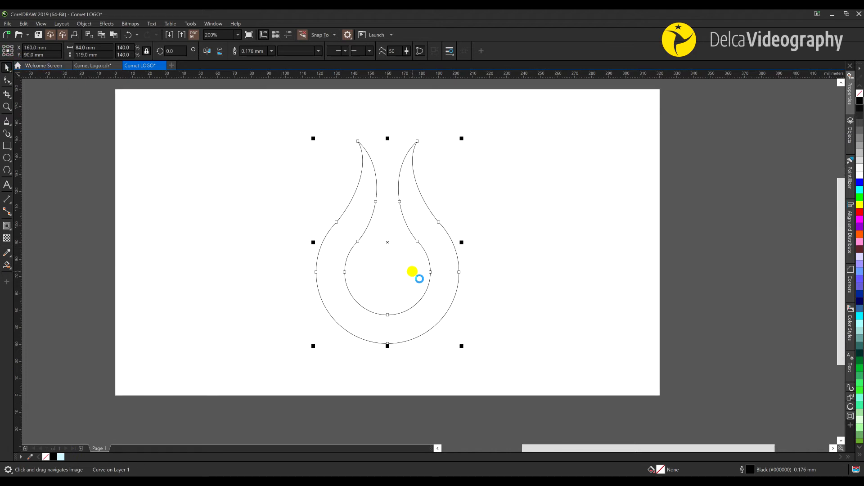
left_click(8, 266)
- Apply a bottom-to-top linear fountain fill to the comet and remove its black outline
left_click(33, 266)
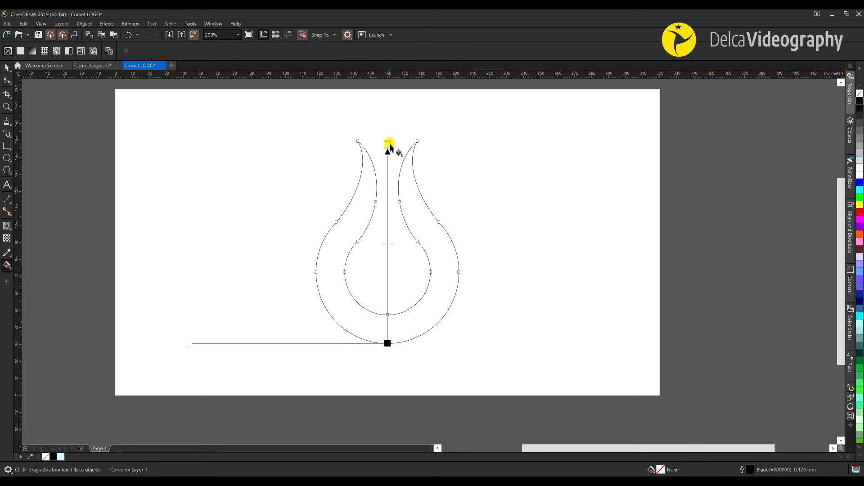
left_click_drag(390, 145, 387, 140)
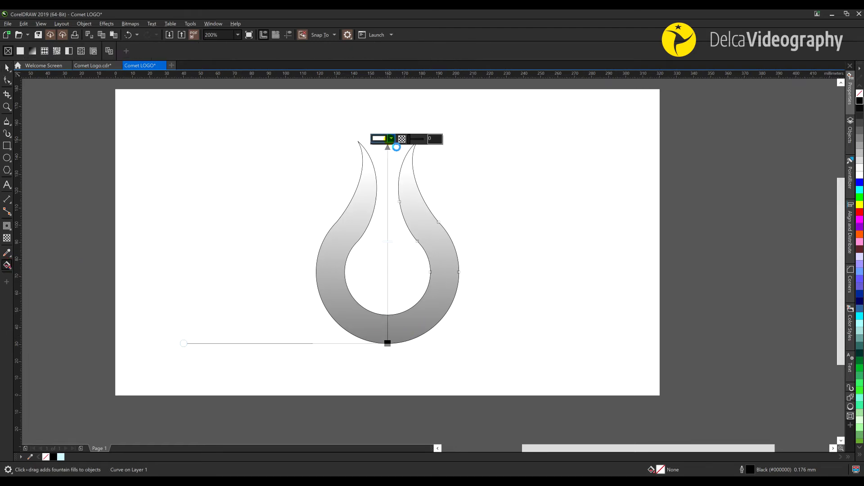
right_click(860, 95)
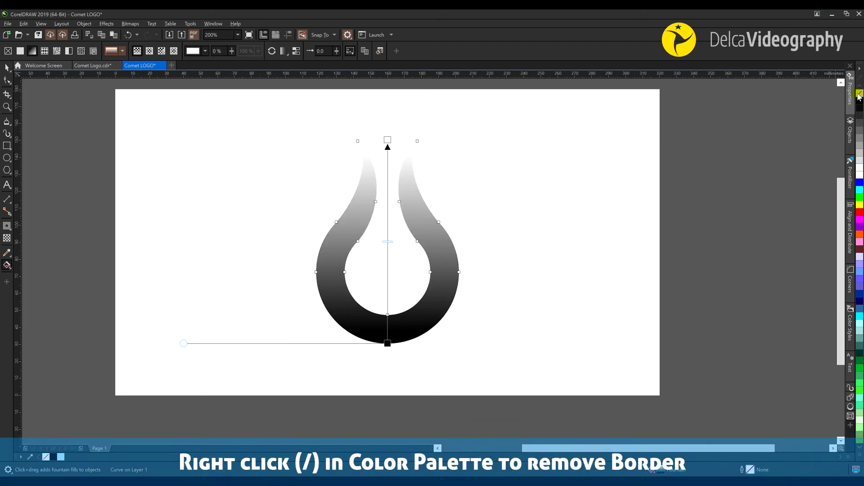
- Set the gradient's bottom node colour to pink #E83C73
left_click(389, 345)
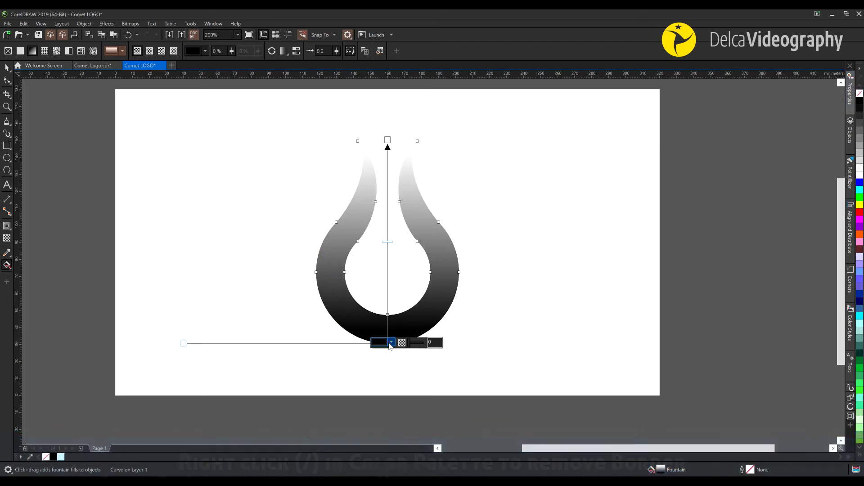
left_click(390, 343)
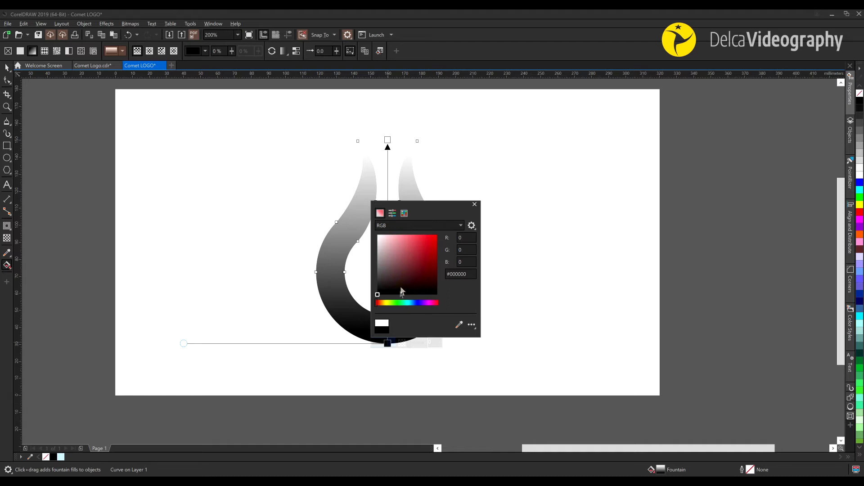
left_click_drag(428, 207, 524, 215)
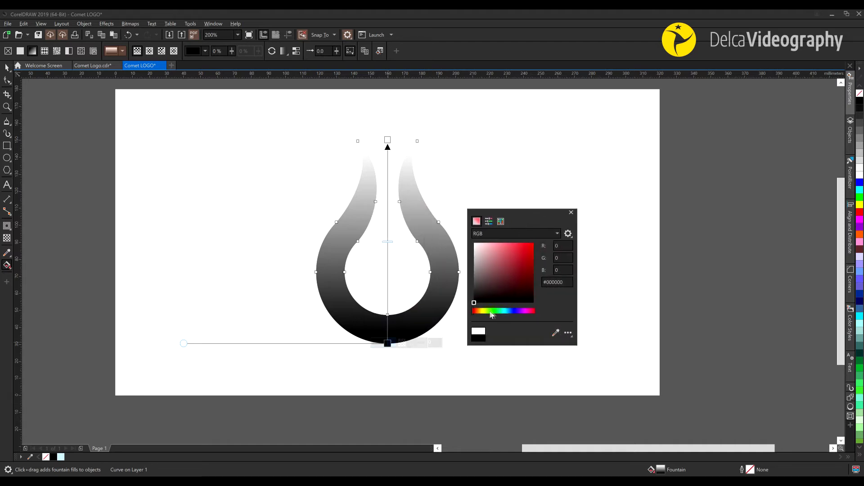
left_click_drag(475, 313, 528, 315)
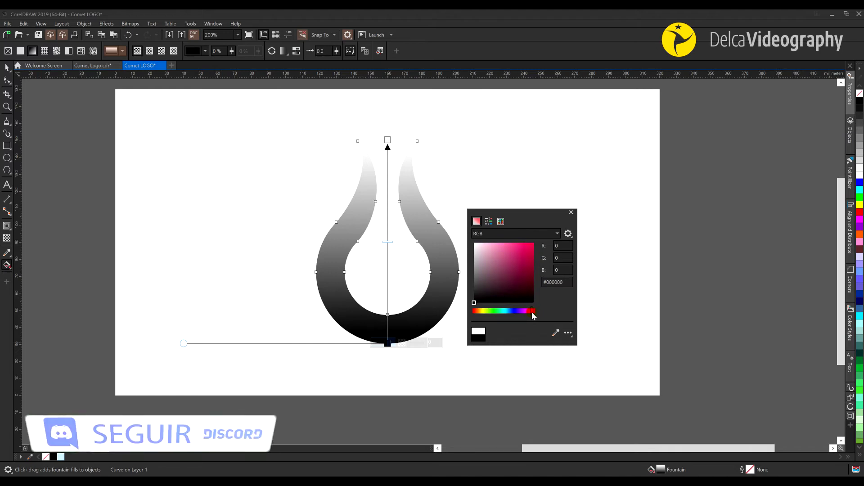
left_click(522, 253)
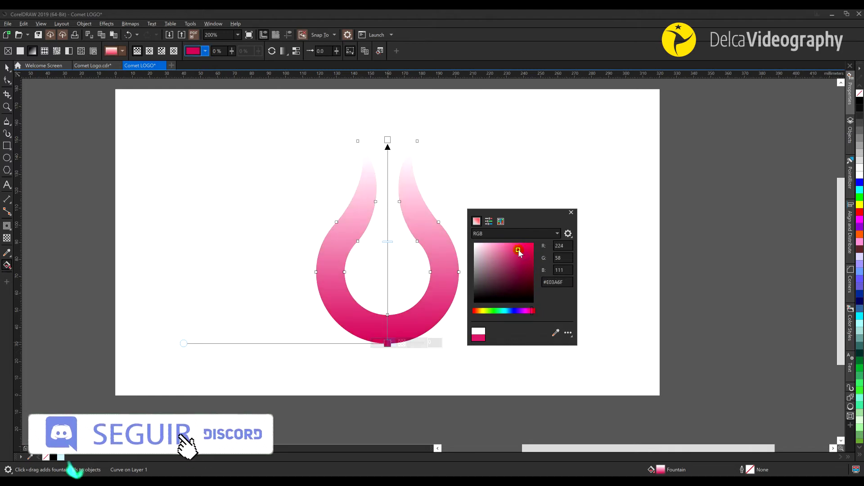
left_click(518, 250)
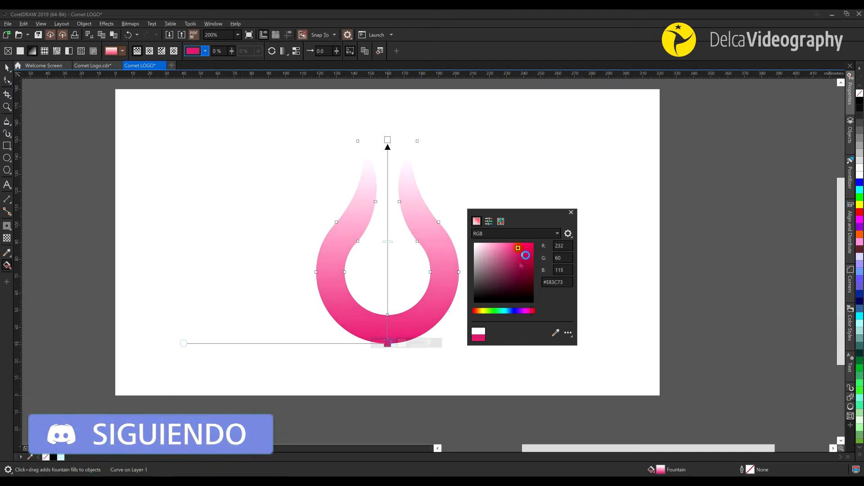
left_click(571, 212)
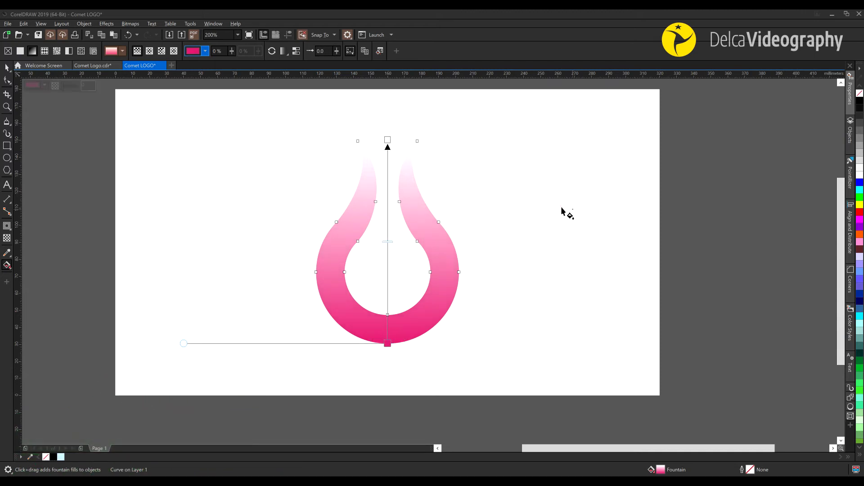
- Change the gradient's top node from white to yellow #F2E24E
left_click(388, 141)
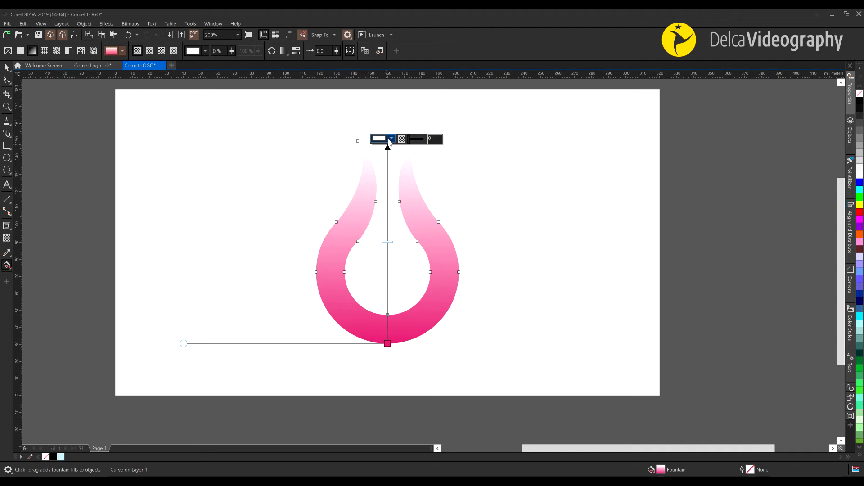
left_click(390, 140)
left_click_drag(414, 148, 500, 152)
left_click_drag(463, 250, 471, 251)
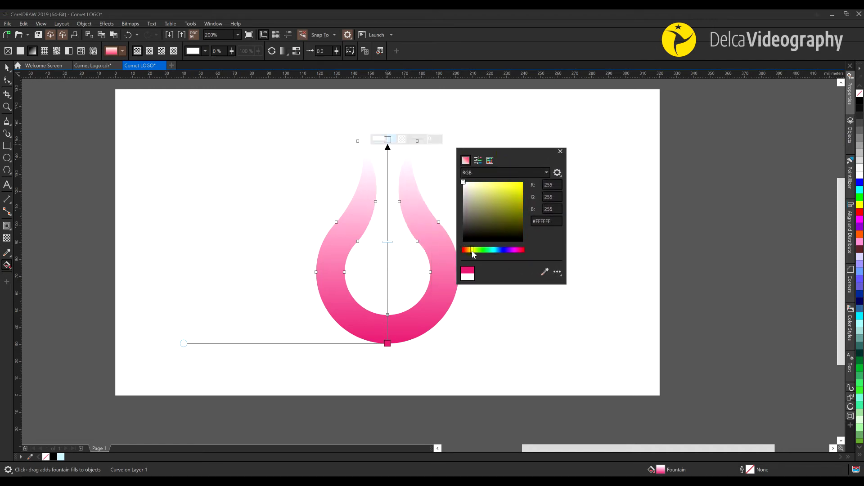
left_click(507, 186)
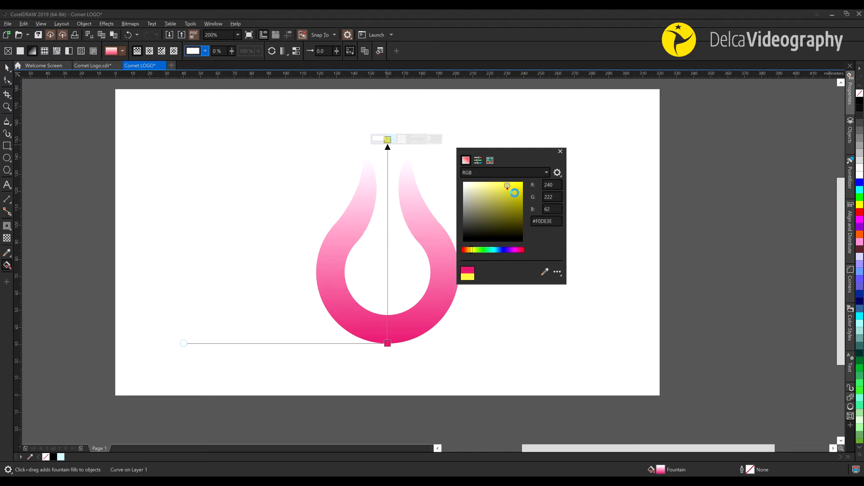
left_click(503, 185)
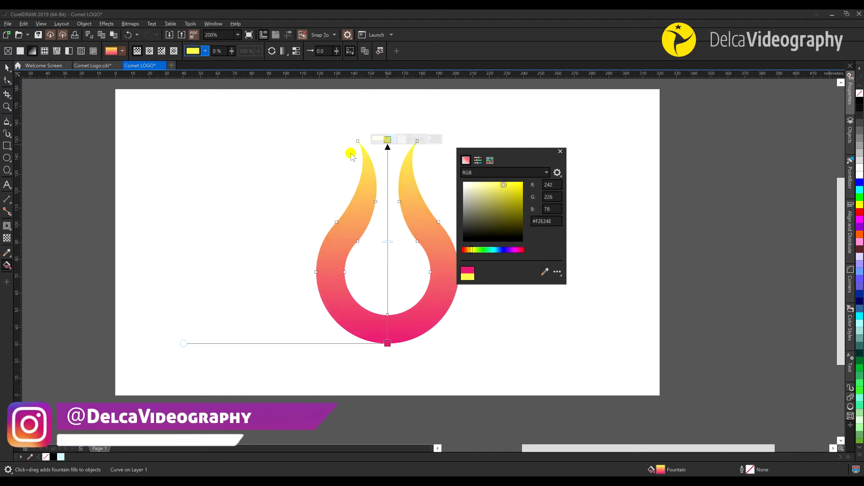
left_click(391, 290)
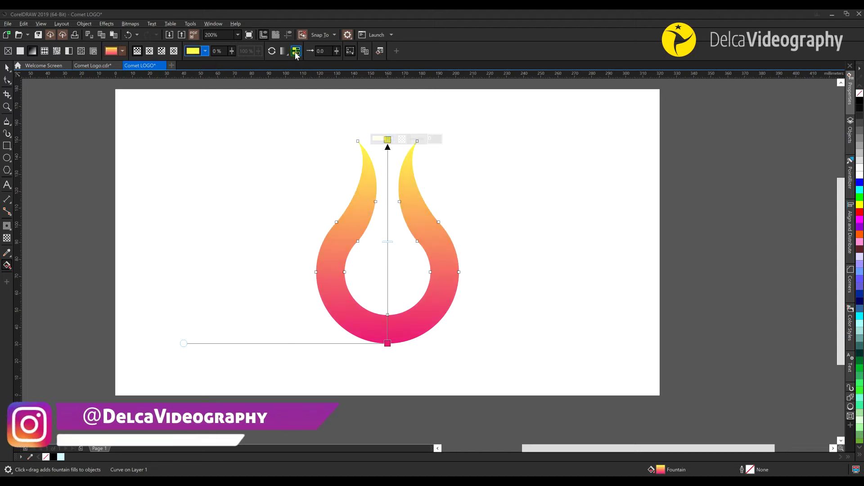
- Deselect the shape to preview the yellow-to-pink gradient
left_click(390, 228)
left_click(391, 228)
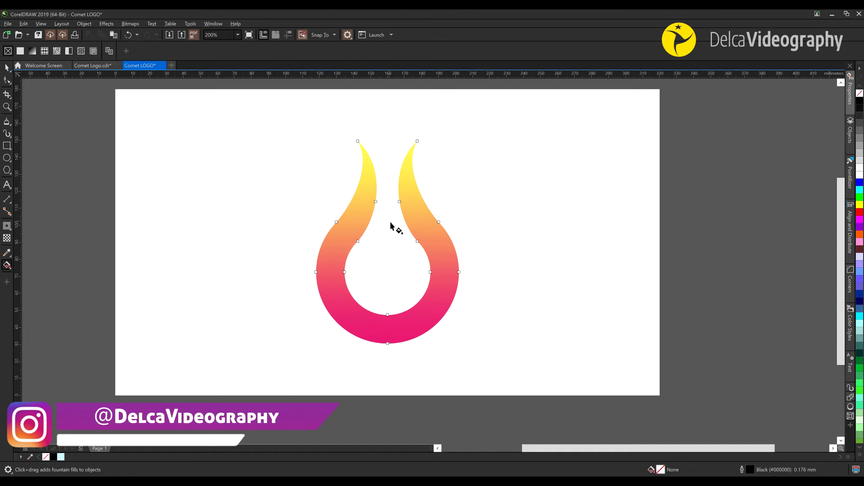
left_click(414, 236)
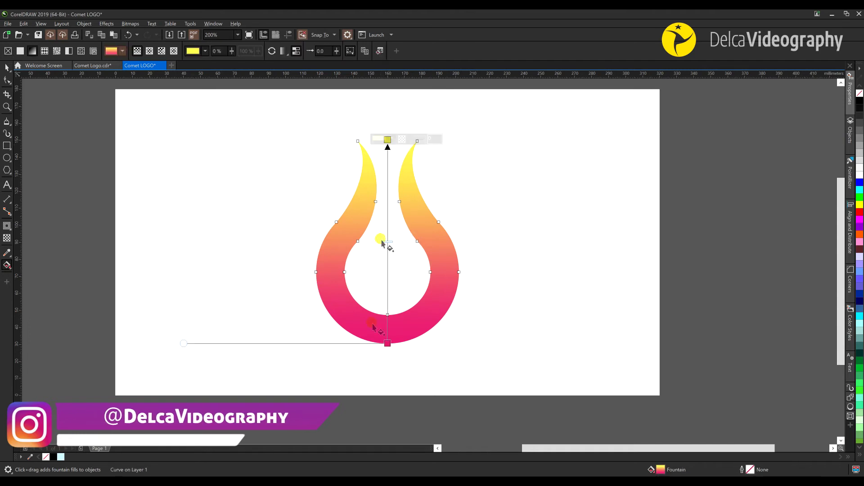
left_click(387, 344)
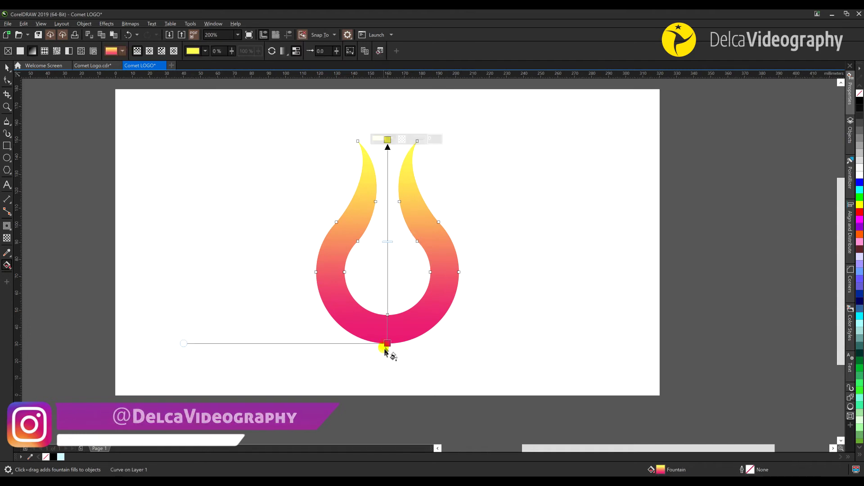
left_click(390, 213)
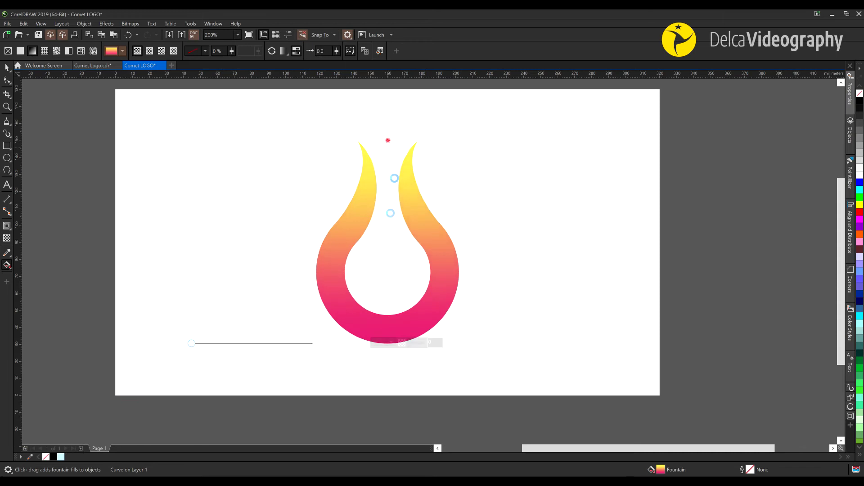
left_click(388, 224)
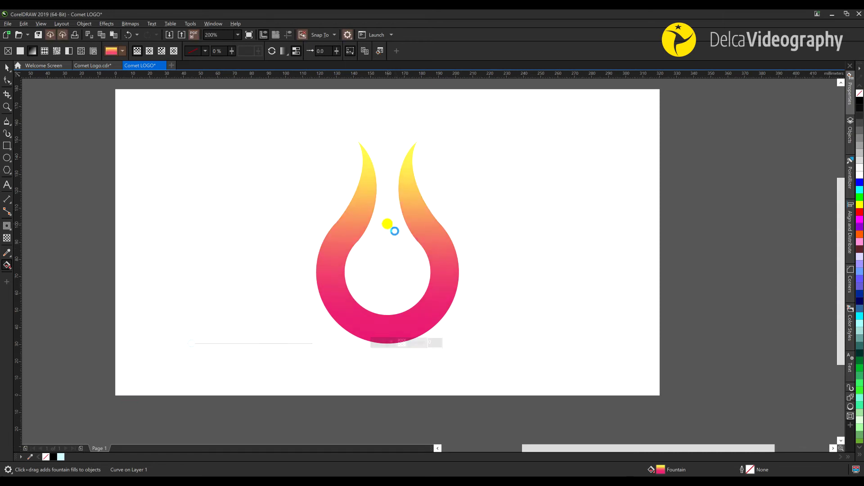
left_click(443, 203)
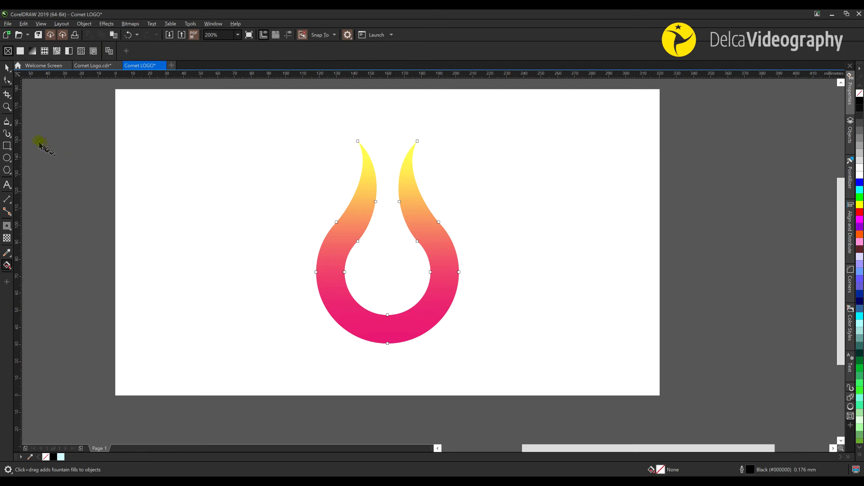
- Rotate the comet shape by 45°
key("space")
left_click(362, 241)
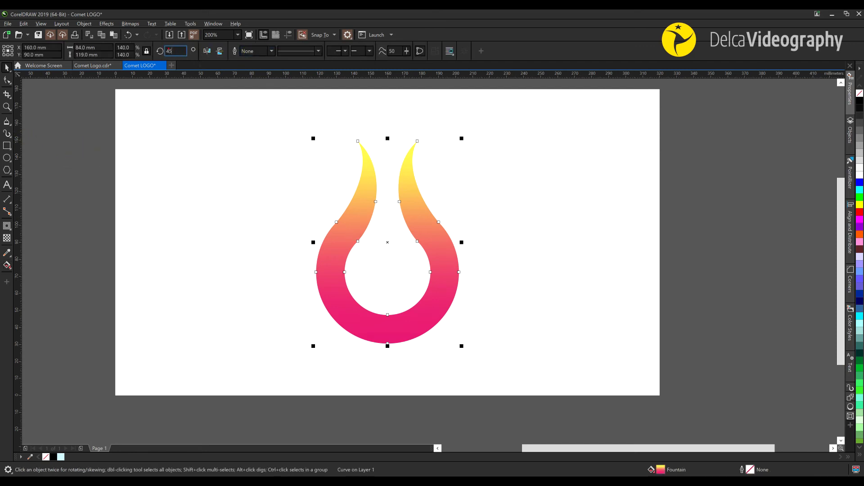
key("Return")
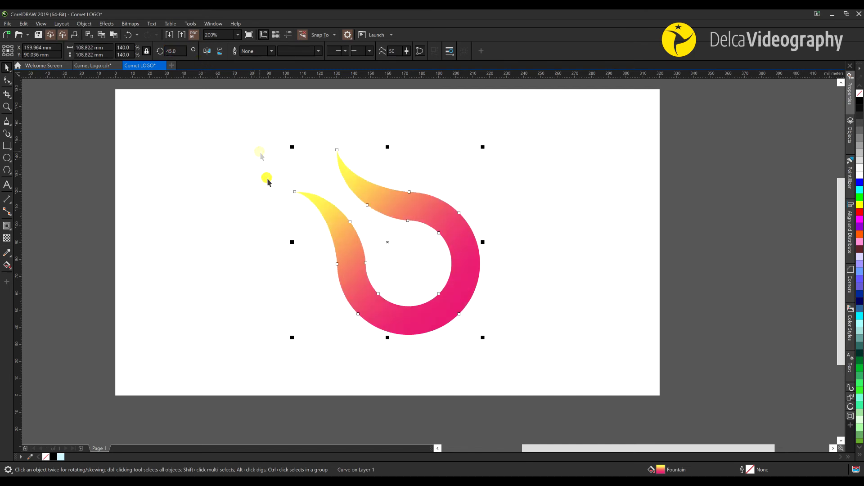
left_click(200, 207)
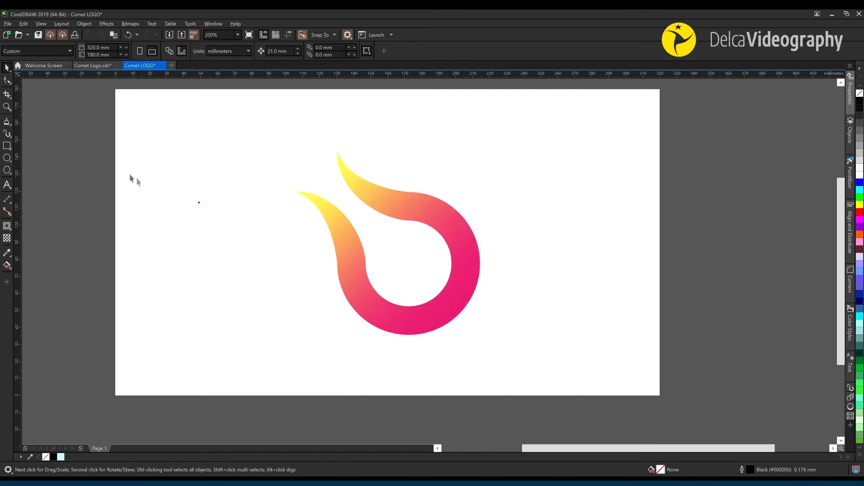
- Add a page-sized 320 × 180 mm rectangle filled with Deep Navy Blue #00004B
double_click(7, 146)
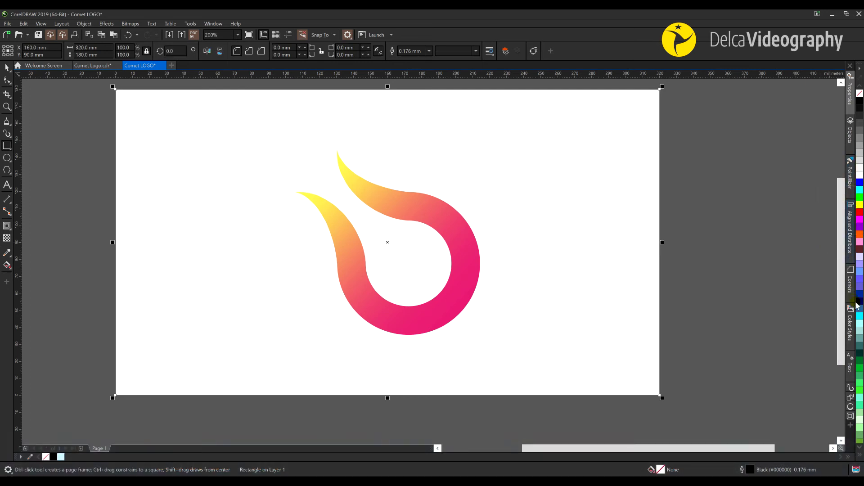
left_click(859, 302)
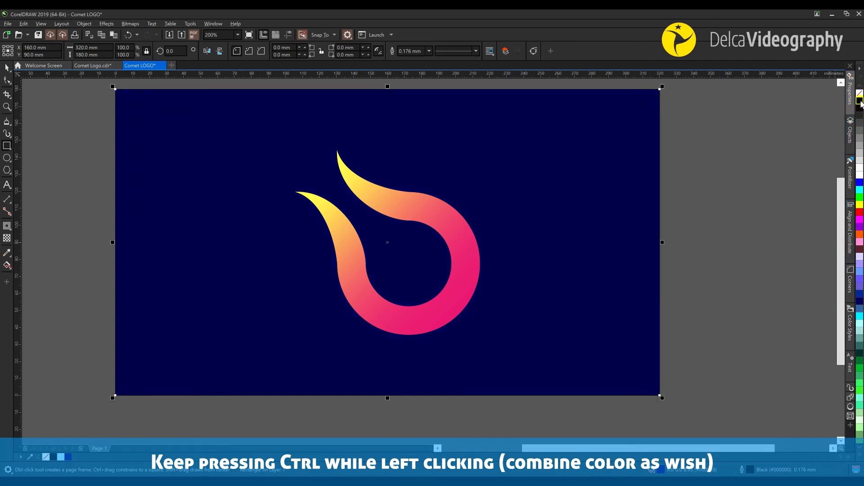
left_click(442, 226)
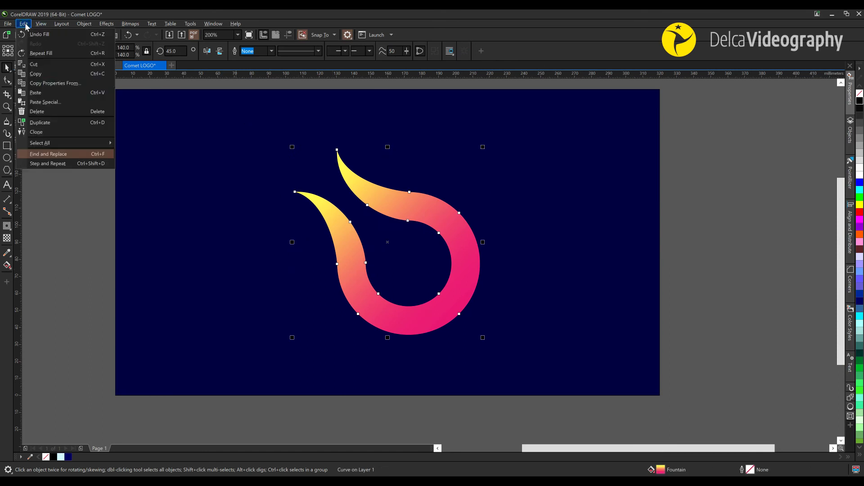
- Duplicate the comet and convert the copy to a 300 dpi bitmap
left_click(43, 122)
left_click(130, 24)
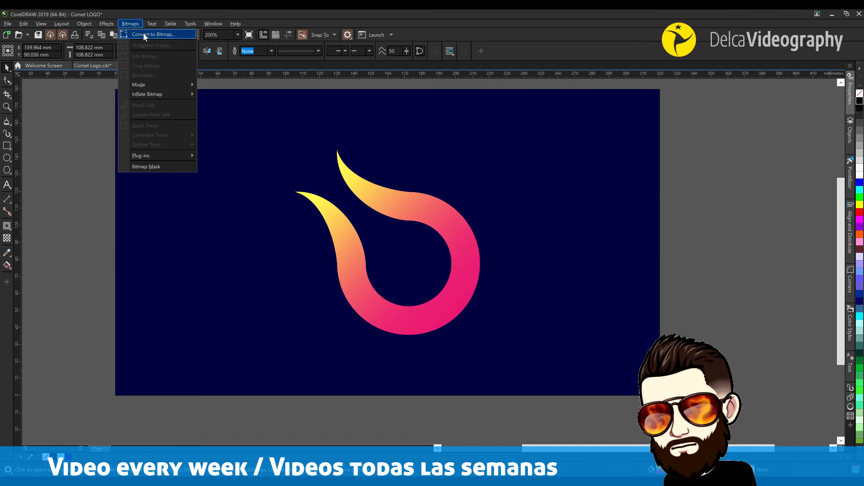
left_click(145, 36)
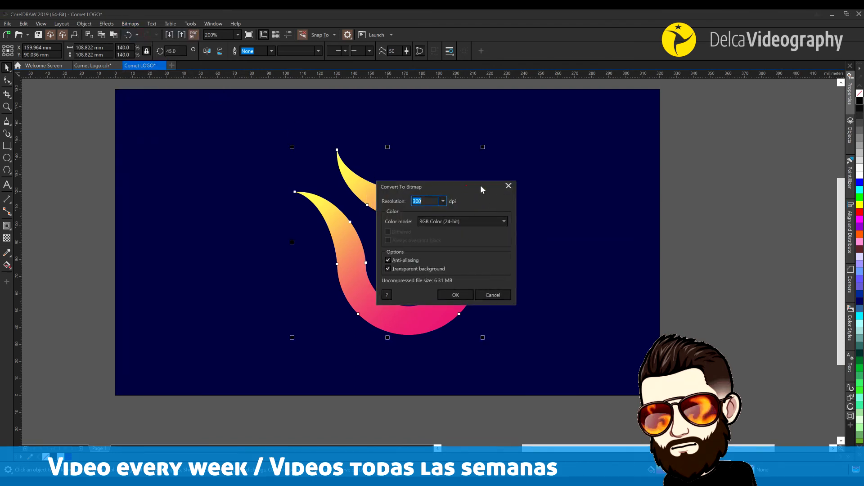
left_click(458, 294)
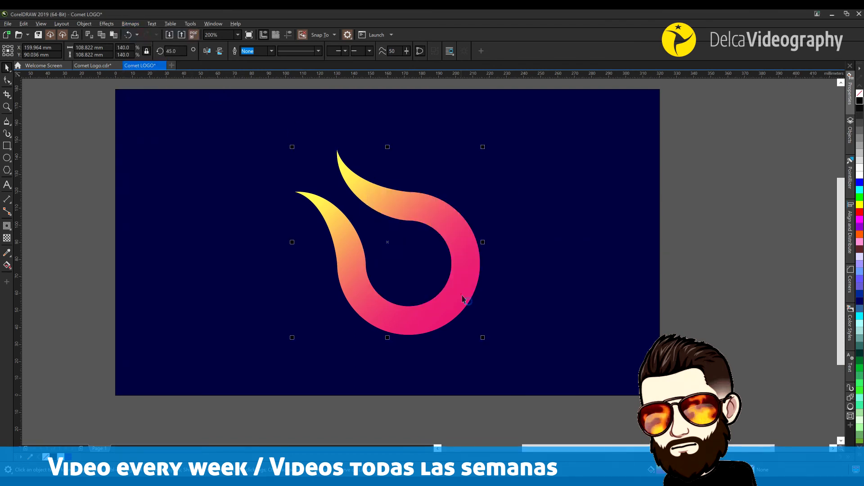
- Apply a Gaussian Blur with a 30-pixel radius to the bitmap copy
left_click(106, 23)
mouse_move(163, 74)
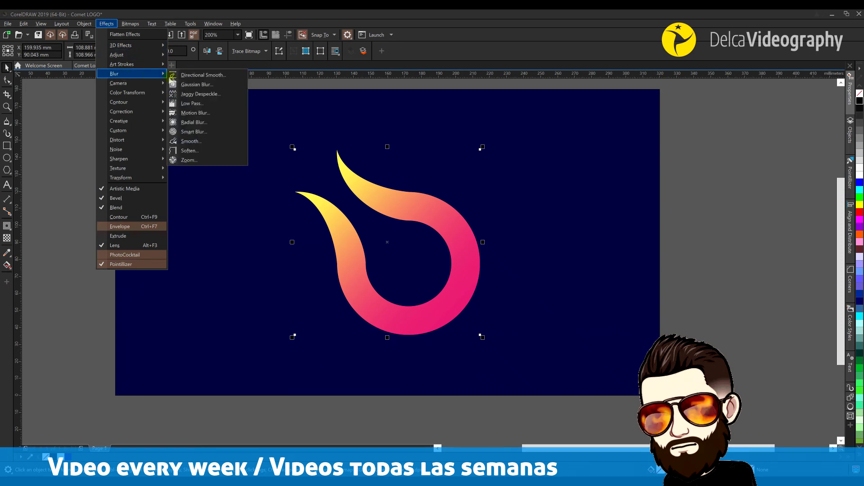
left_click(206, 84)
left_click_drag(422, 227, 515, 185)
double_click(595, 198)
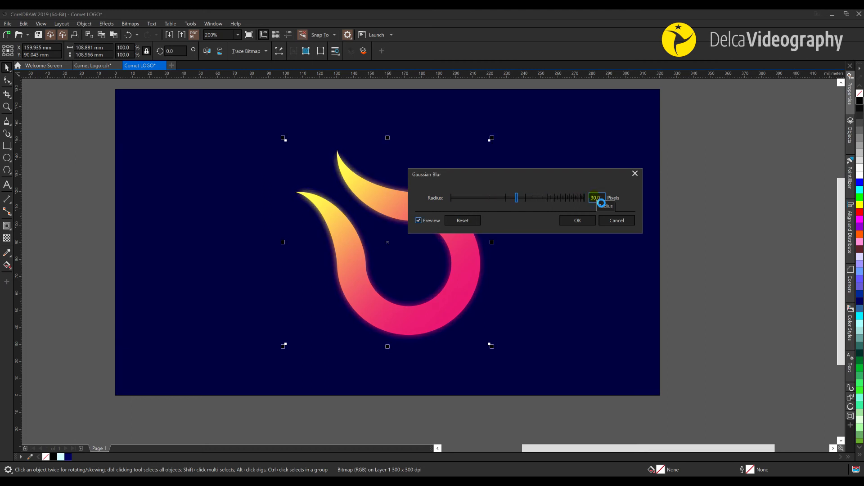
left_click_drag(568, 181, 599, 113)
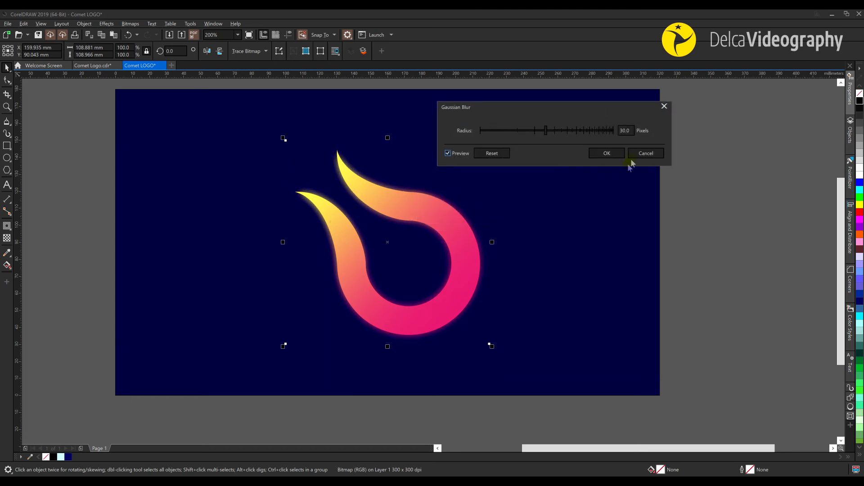
left_click(617, 153)
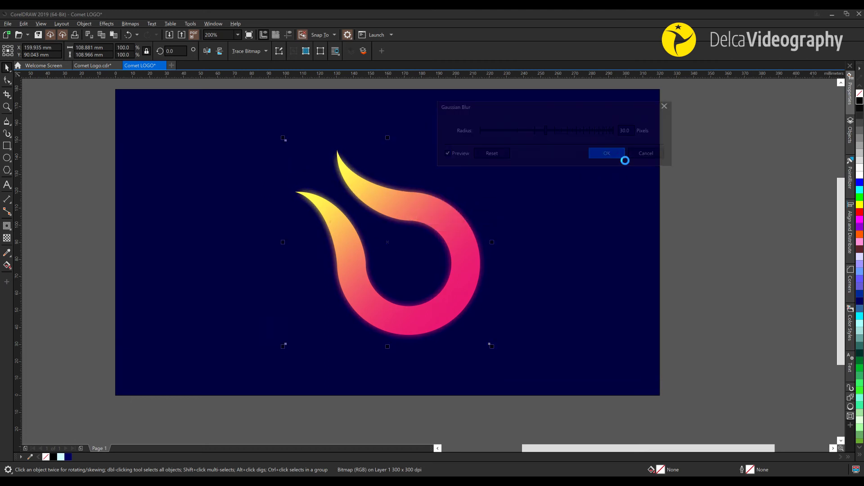
- Give the glow a Hard Light fountain transparency fading toward the lower right
left_click(8, 239)
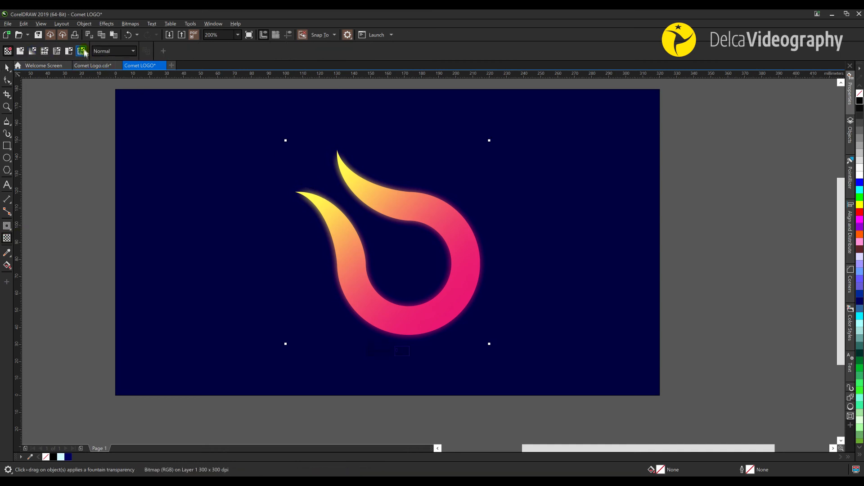
left_click(114, 51)
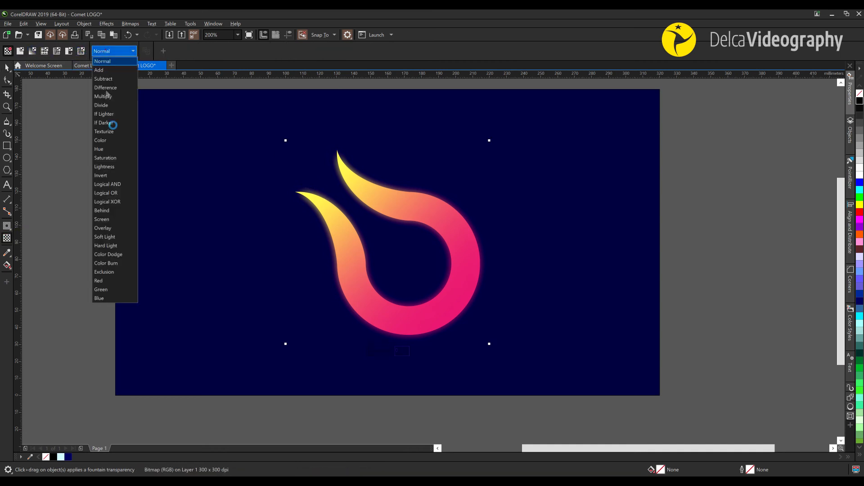
left_click(122, 247)
left_click_drag(329, 180, 444, 310)
left_click_drag(328, 179, 347, 197)
left_click_drag(443, 308, 459, 324)
key("space")
left_click(697, 290)
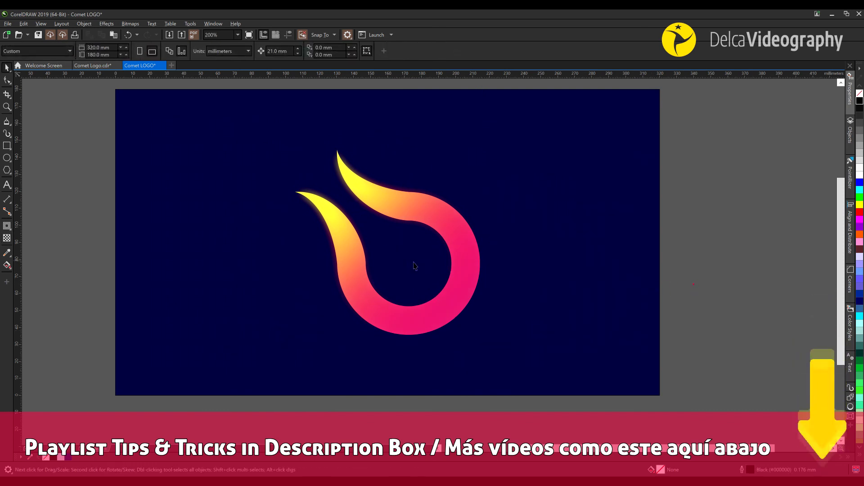